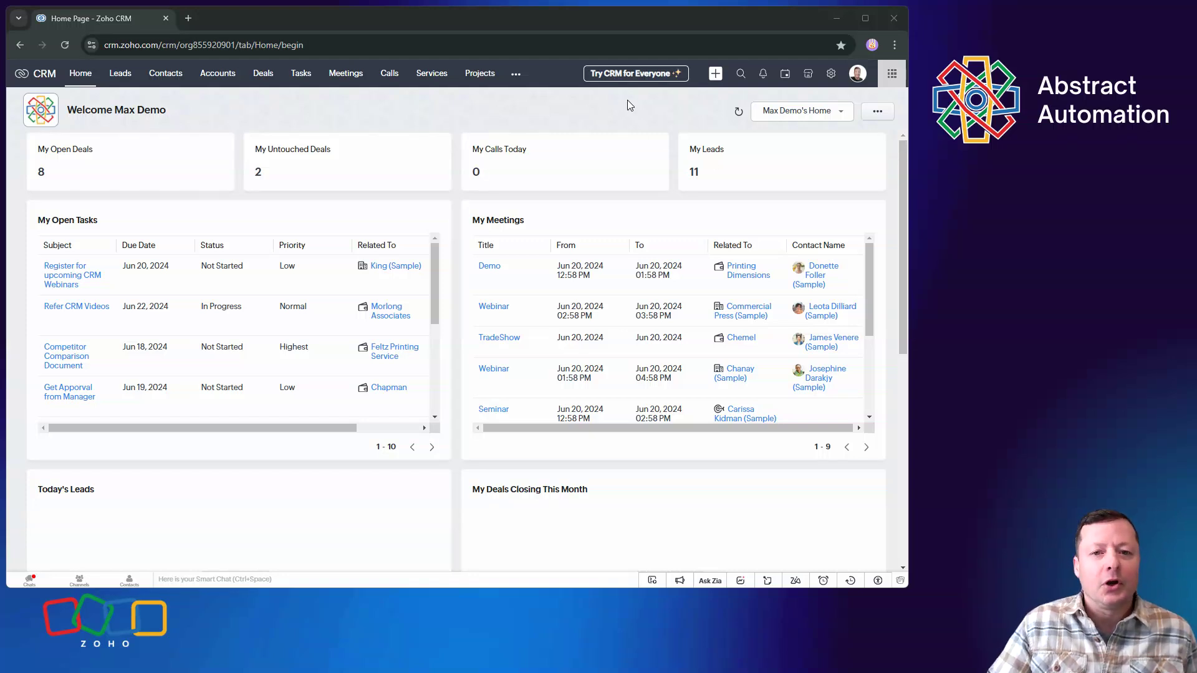
# Open the Super Admin's user record for editing from the Users settings
pyautogui.click(832, 74)
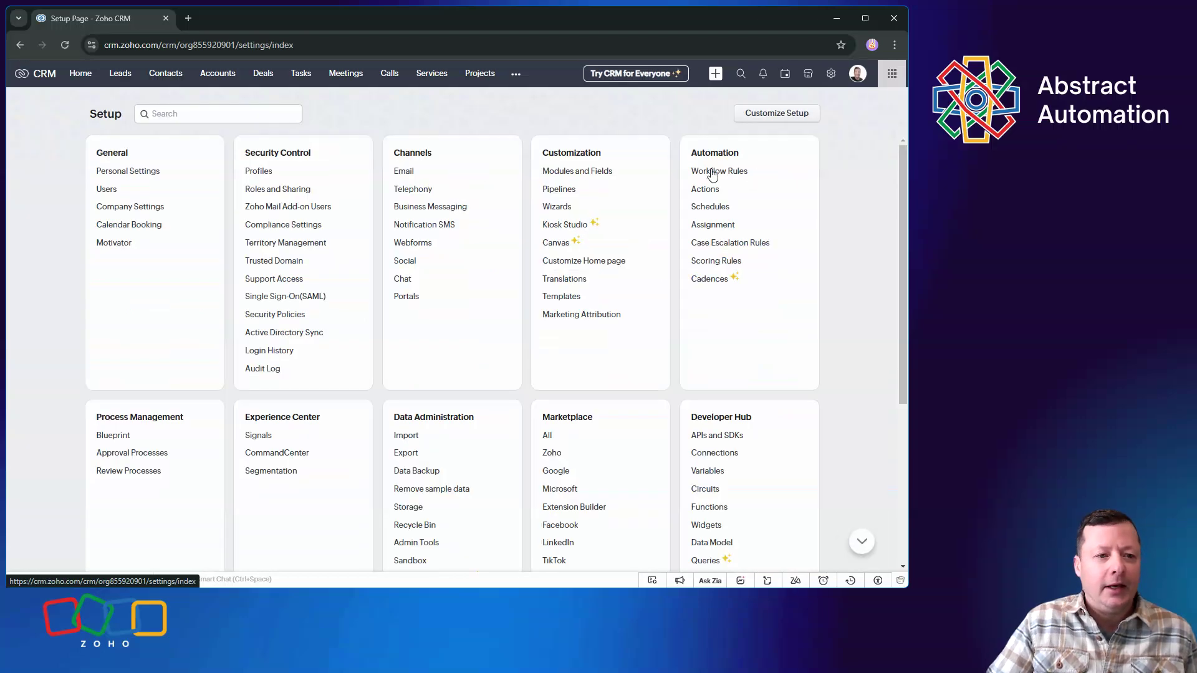
pyautogui.click(105, 190)
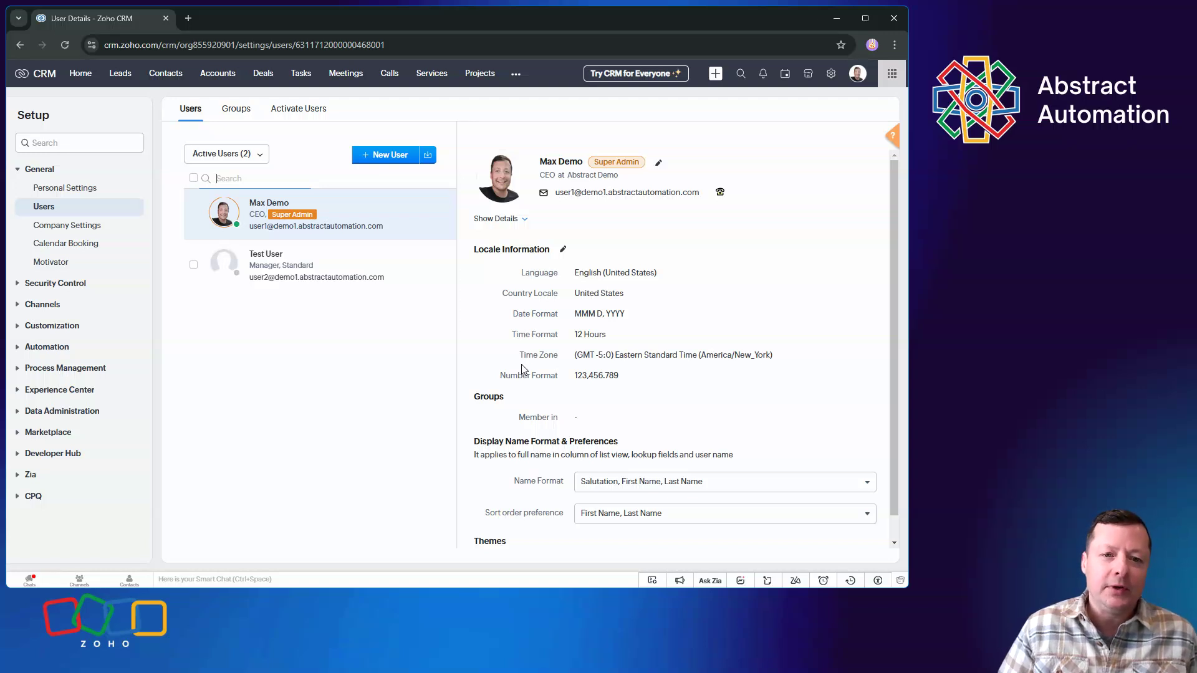
pyautogui.click(658, 163)
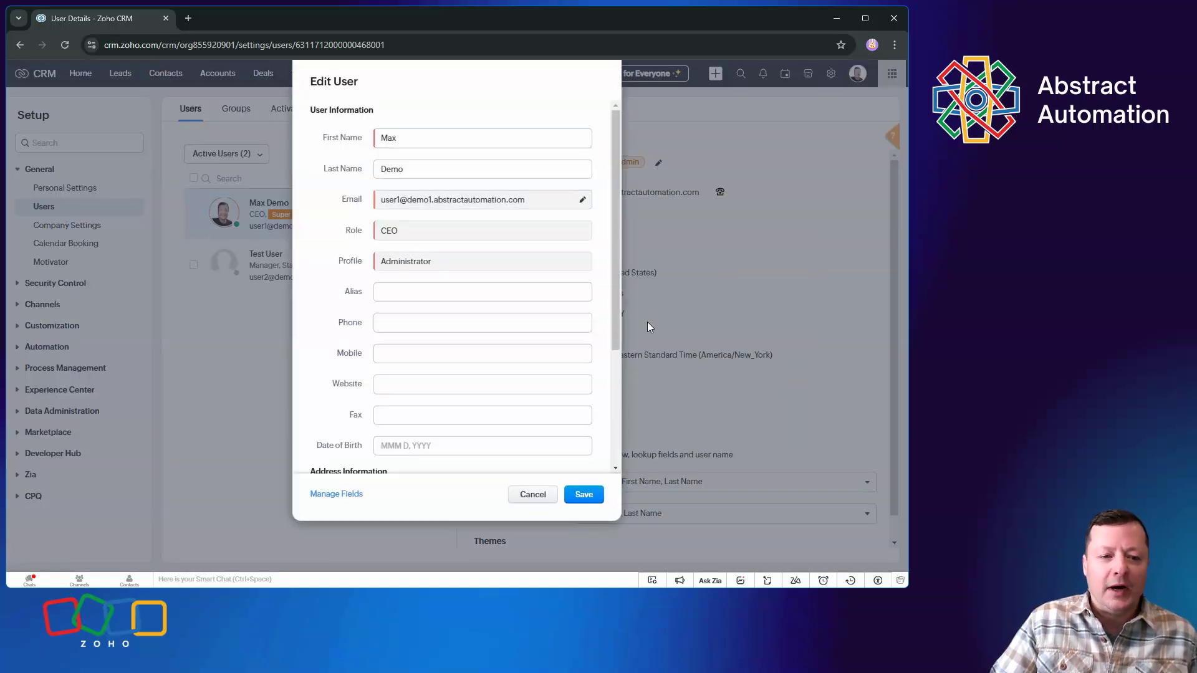
# Try entering the user's phone number, look through the remaining user and address fields, and cancel the edit
pyautogui.click(419, 318)
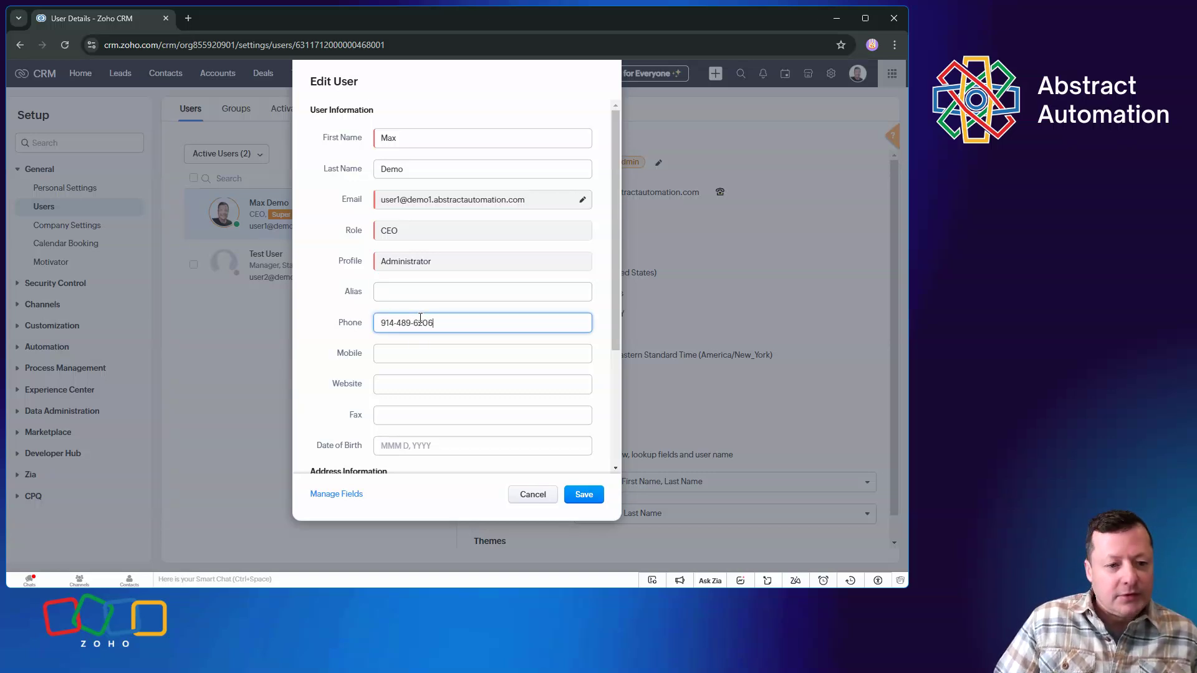
pyautogui.click(415, 385)
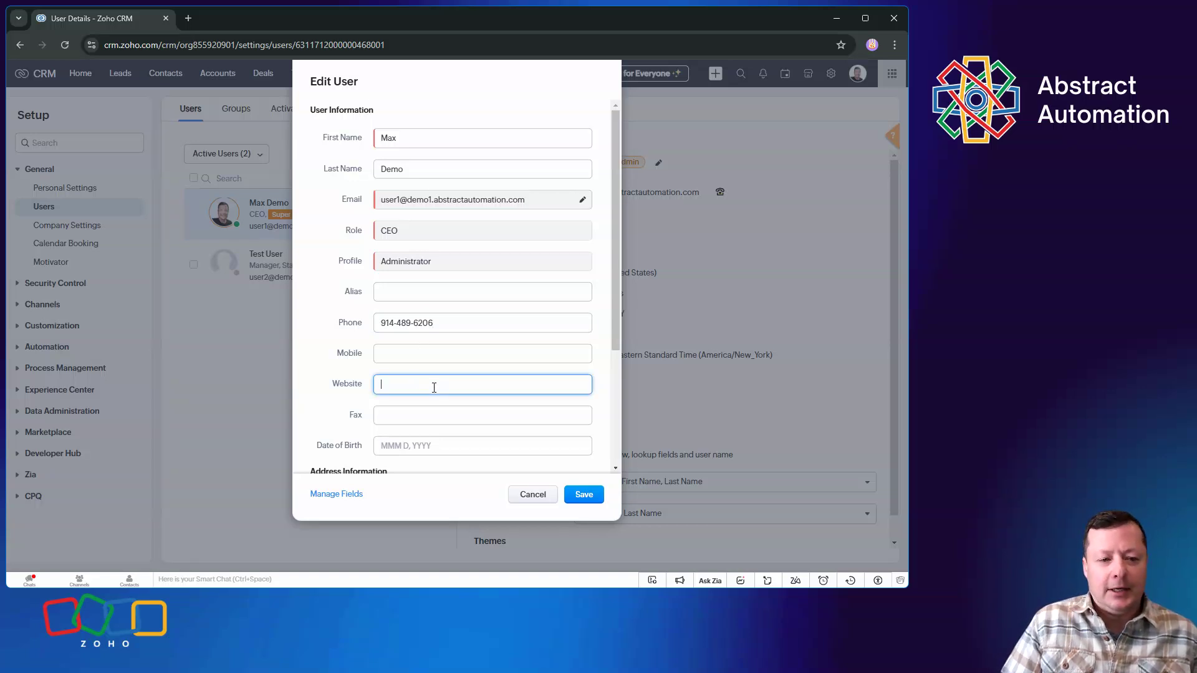
pyautogui.scroll(-3, 428, 399)
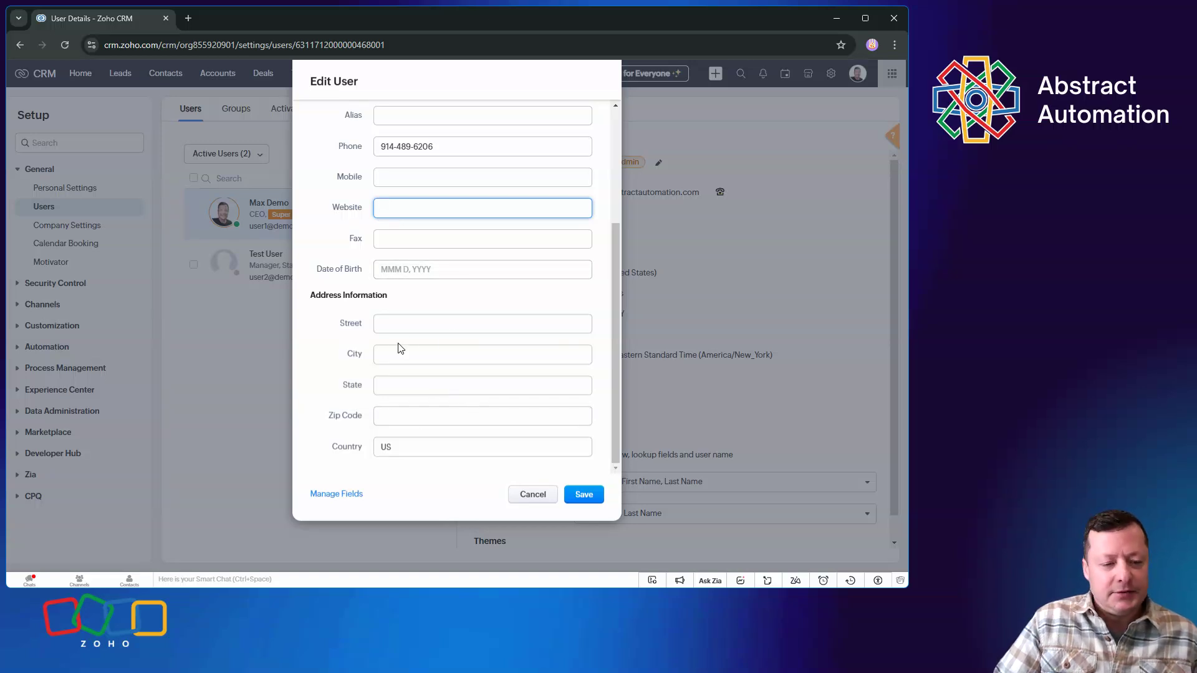
pyautogui.scroll(3, 527, 425)
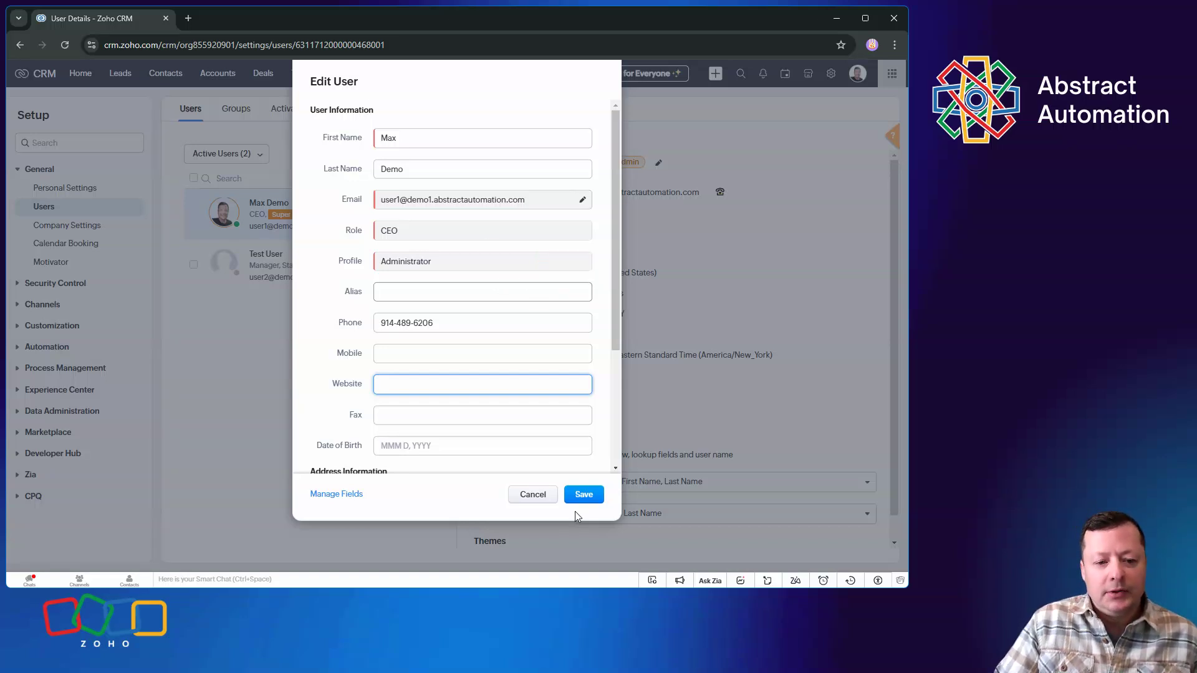
pyautogui.click(531, 495)
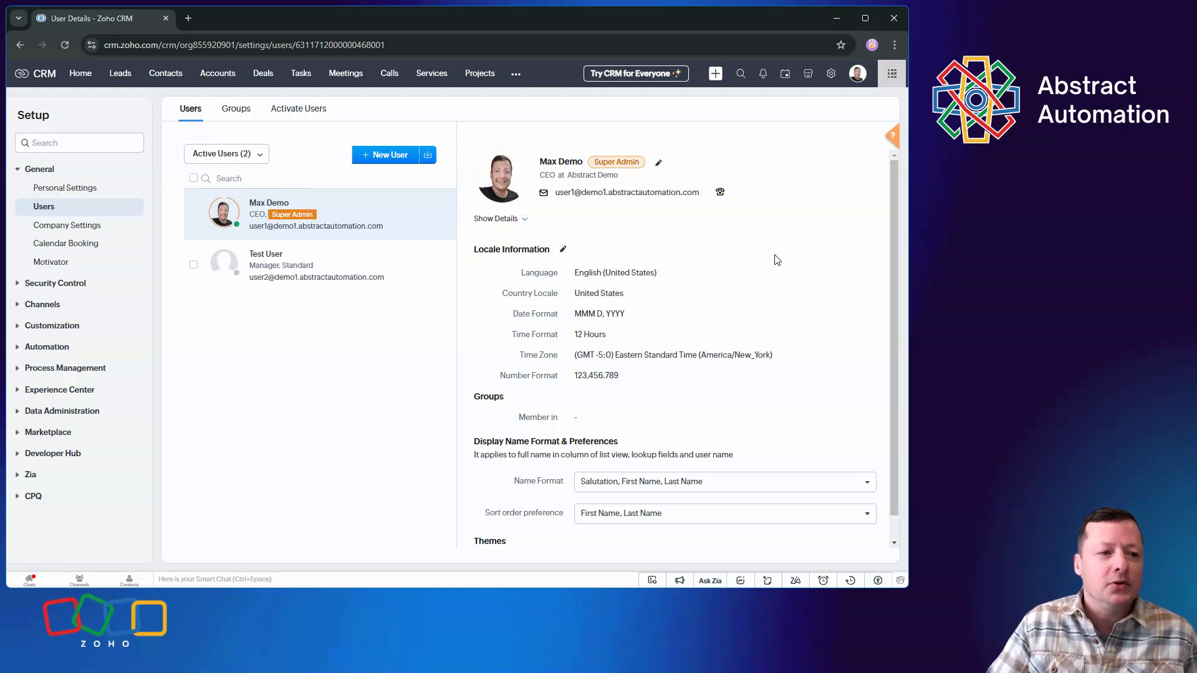
# Look through the Profiles list and the Roles and Sharing hierarchy in the Security Control settings
pyautogui.click(72, 283)
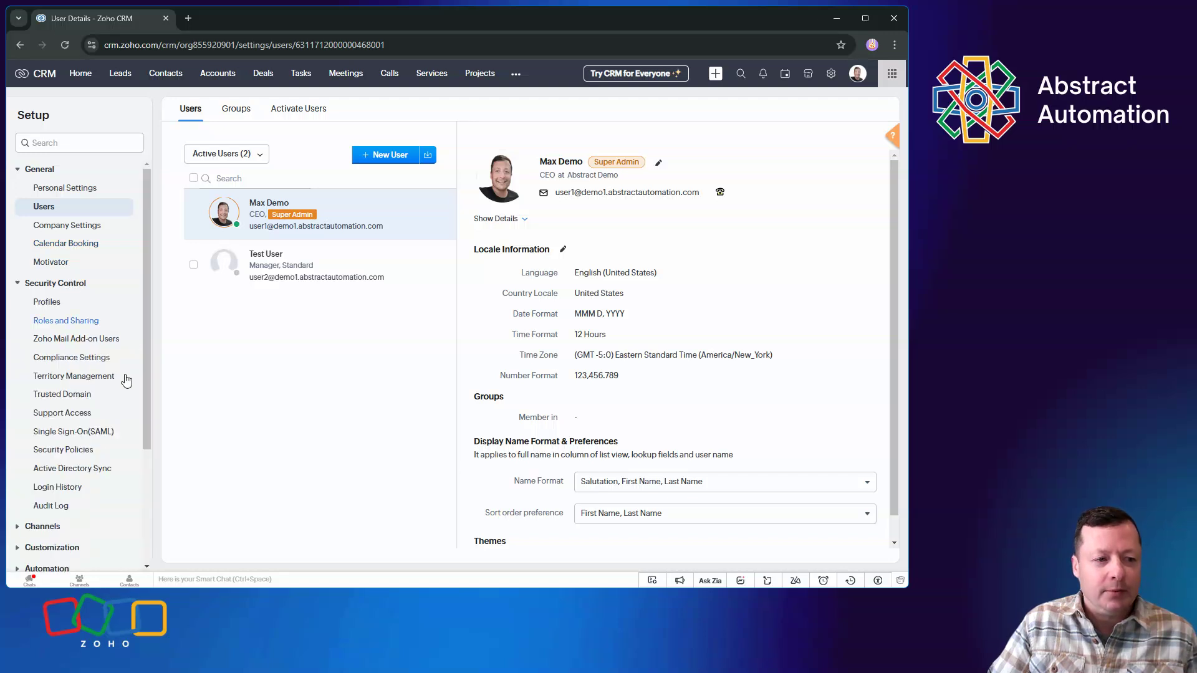
pyautogui.click(48, 302)
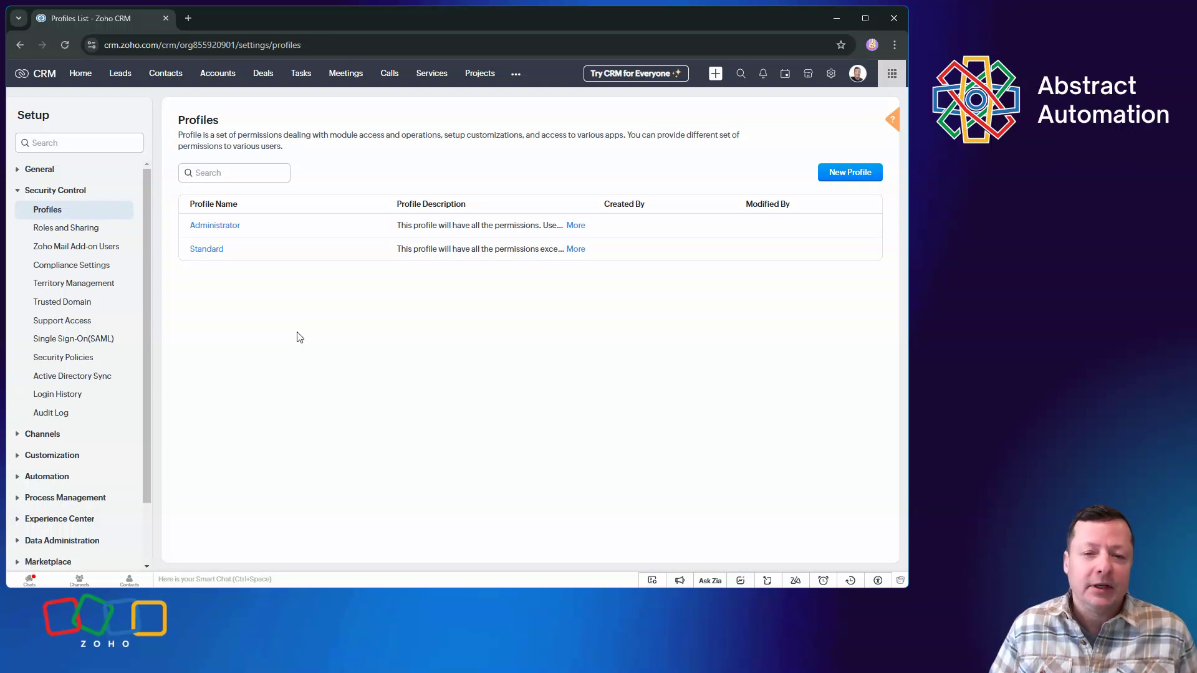
pyautogui.click(69, 230)
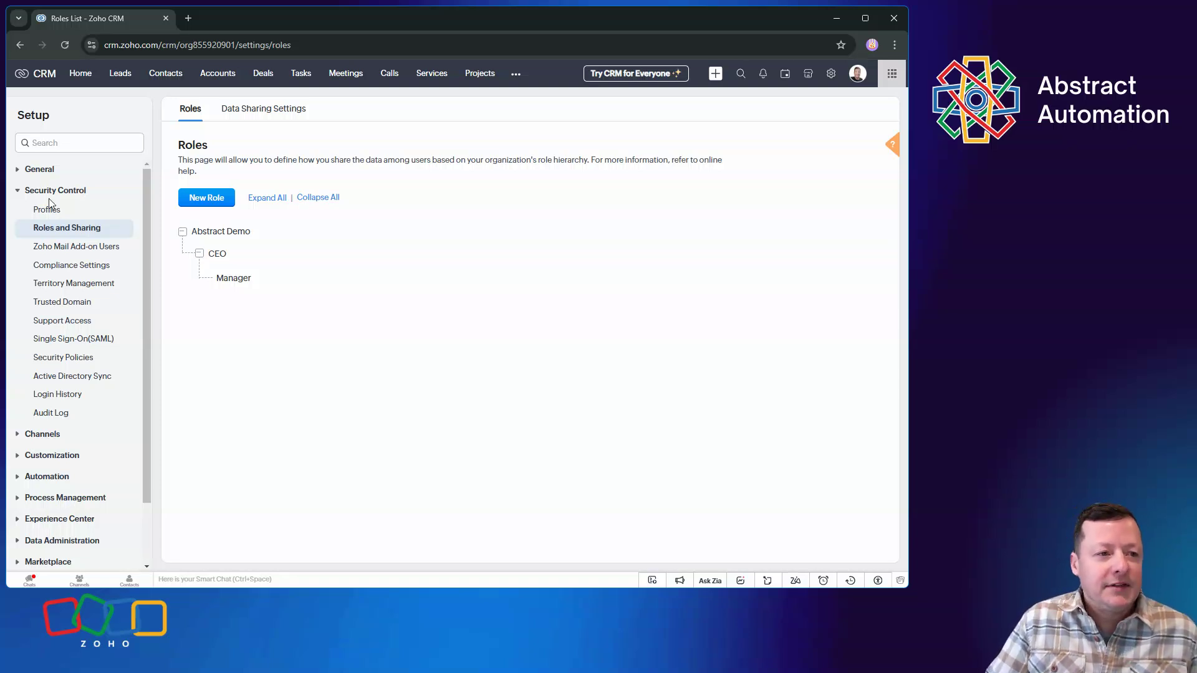
# View the Leads and Contacts modules and the list of additional CRM modules
pyautogui.click(120, 74)
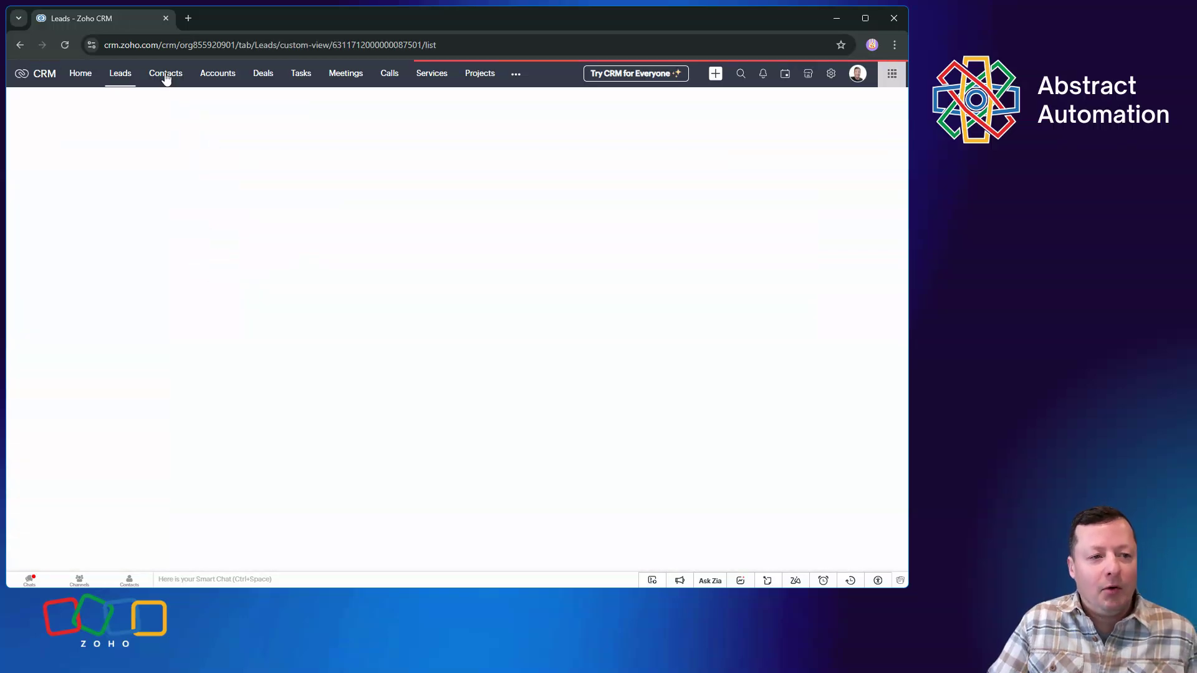
pyautogui.click(165, 74)
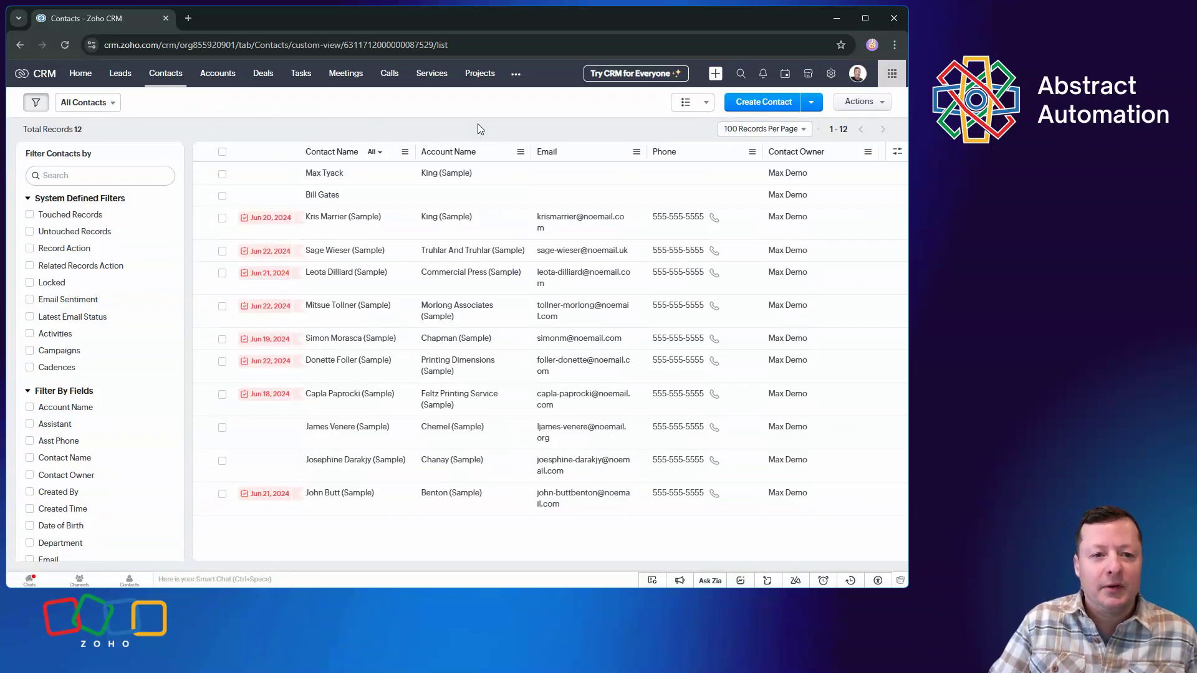
pyautogui.click(516, 74)
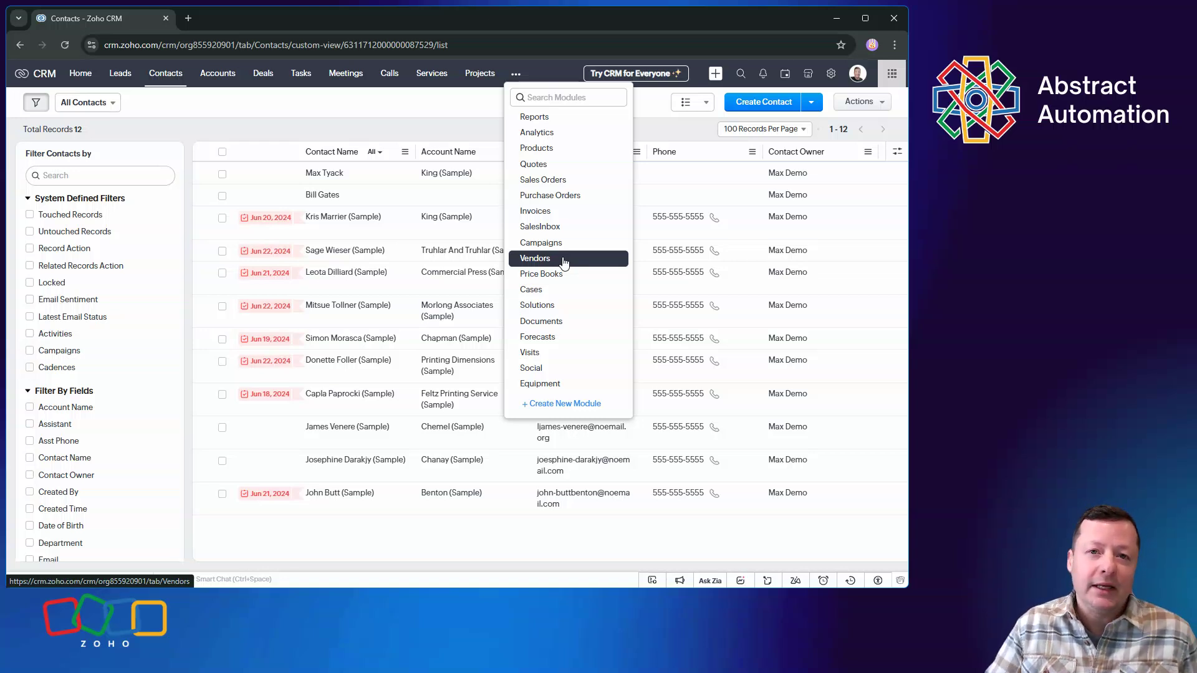
# Try hiding the Purchase Orders module while organizing modules in the Modules and Fields settings, and cancel the change
pyautogui.click(830, 74)
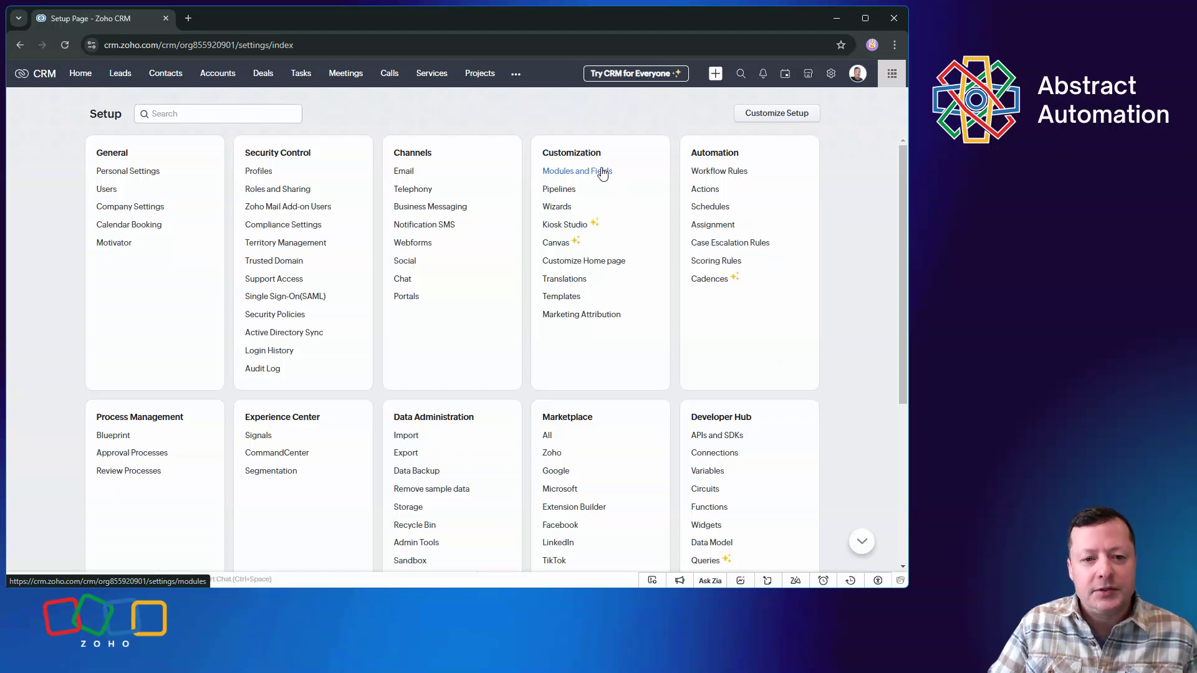
pyautogui.click(602, 175)
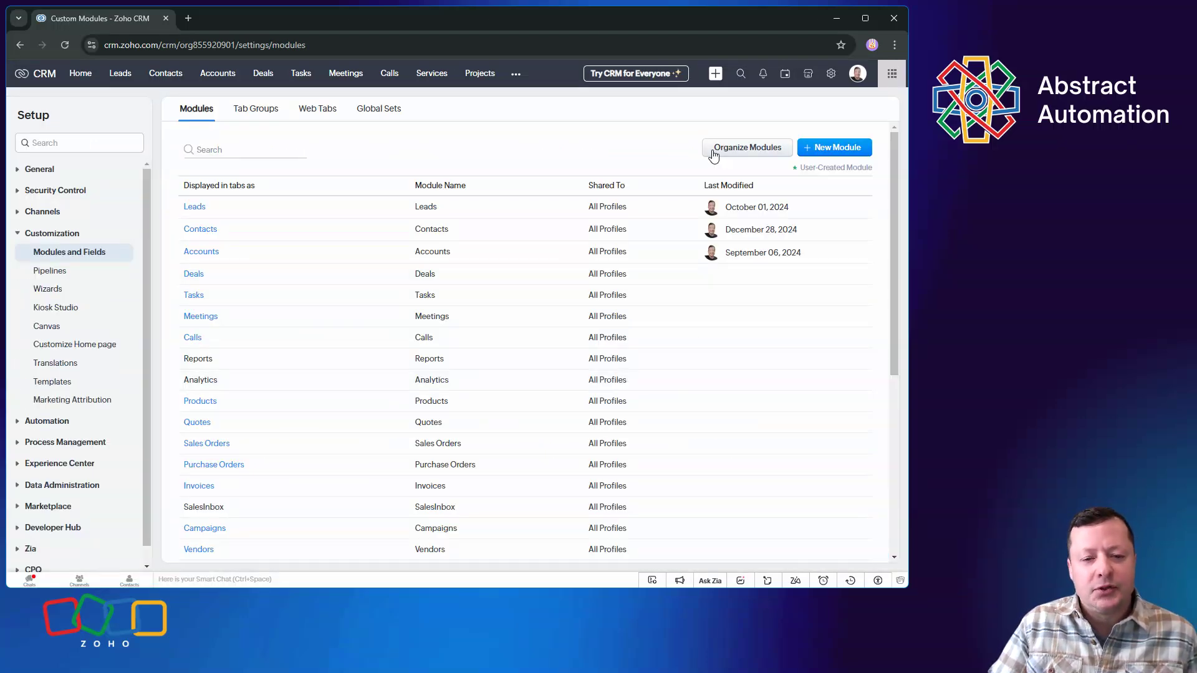
pyautogui.click(714, 150)
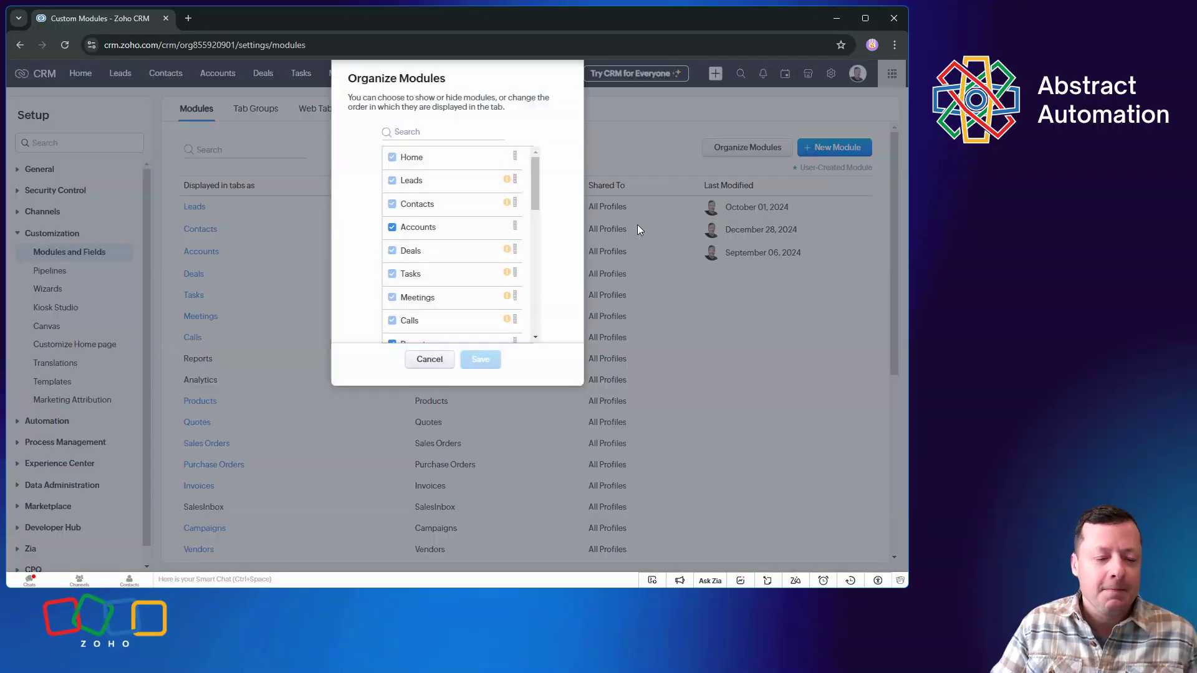
pyautogui.scroll(-3, 444, 264)
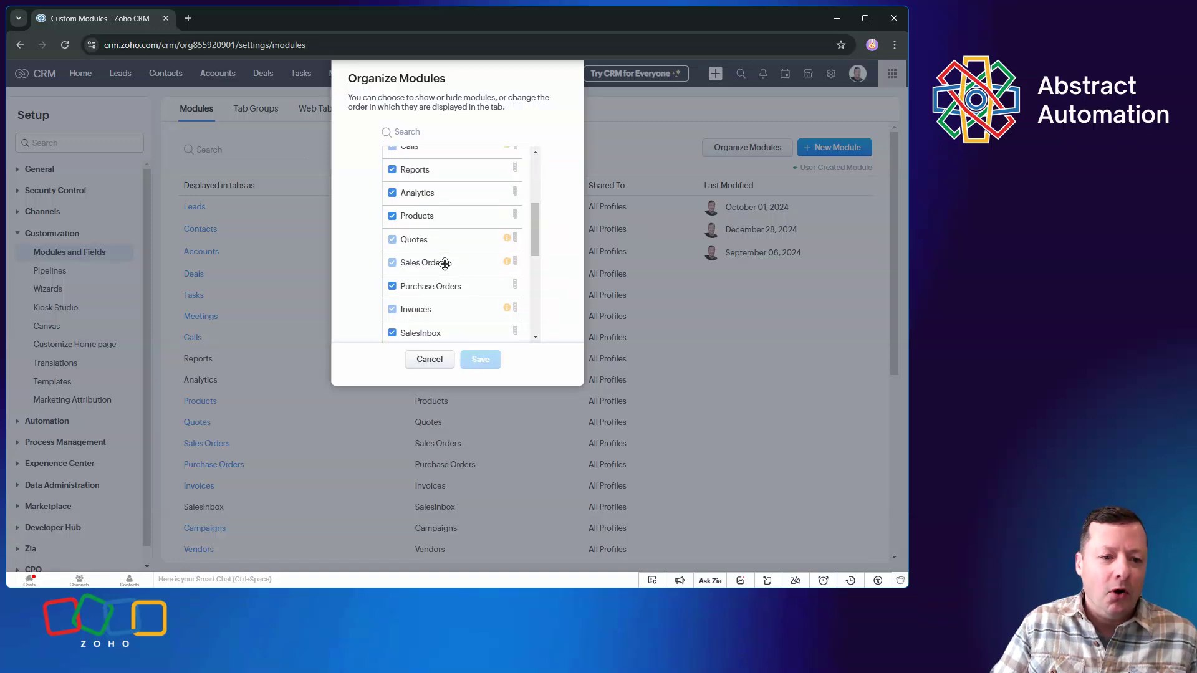
pyautogui.click(391, 274)
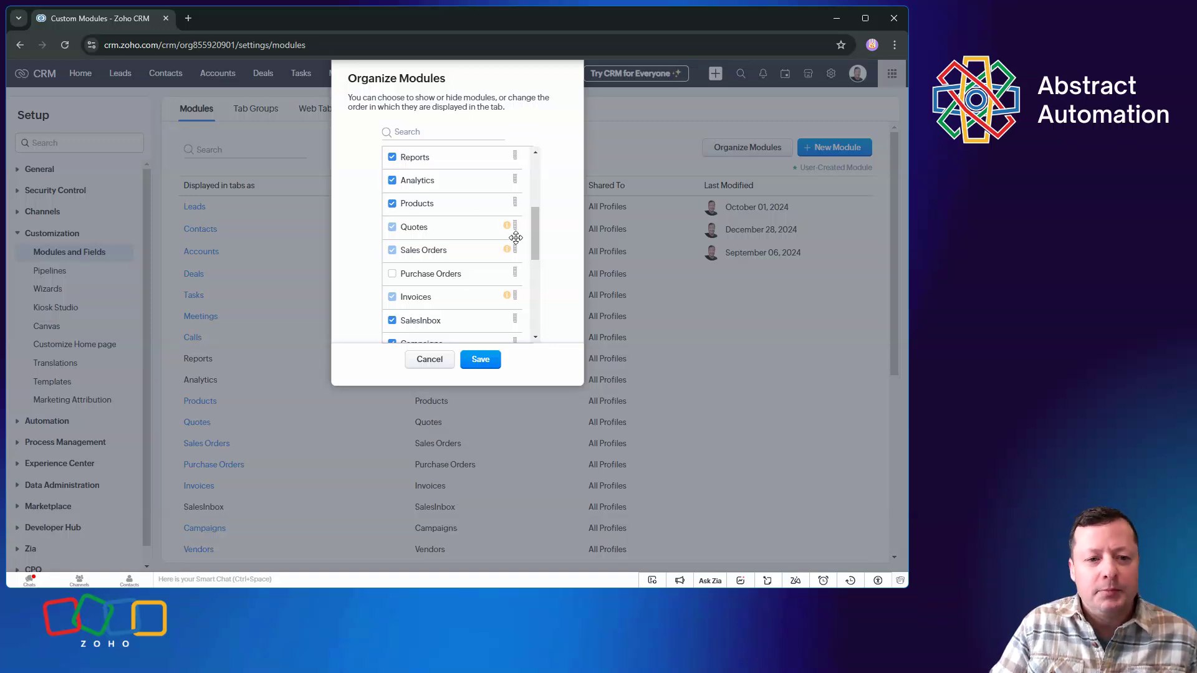
pyautogui.click(429, 359)
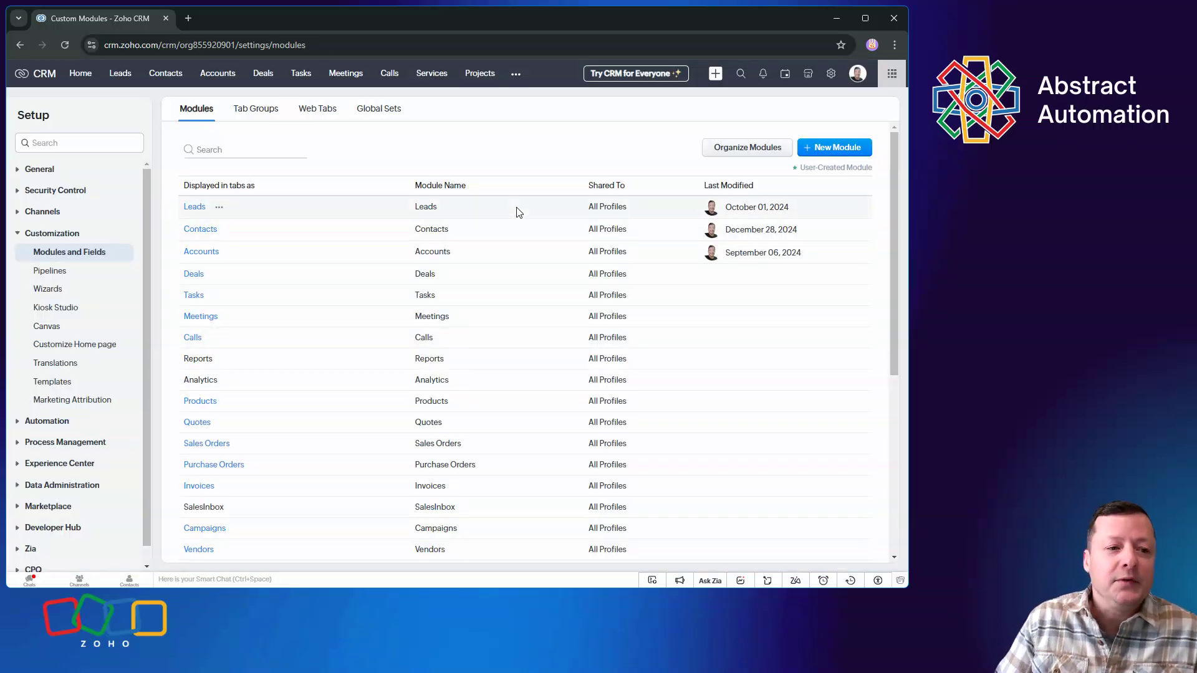
# Open the Rangoni Of Florence lead from the Leads module and review its detail fields
pyautogui.click(120, 74)
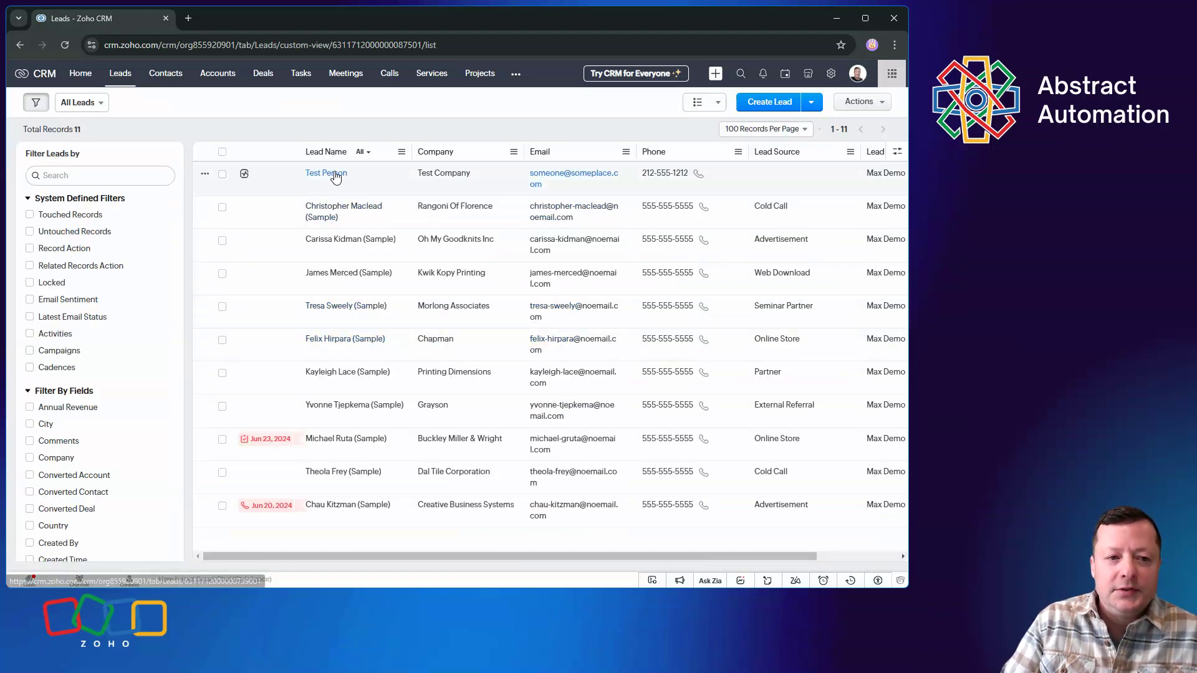
pyautogui.click(436, 321)
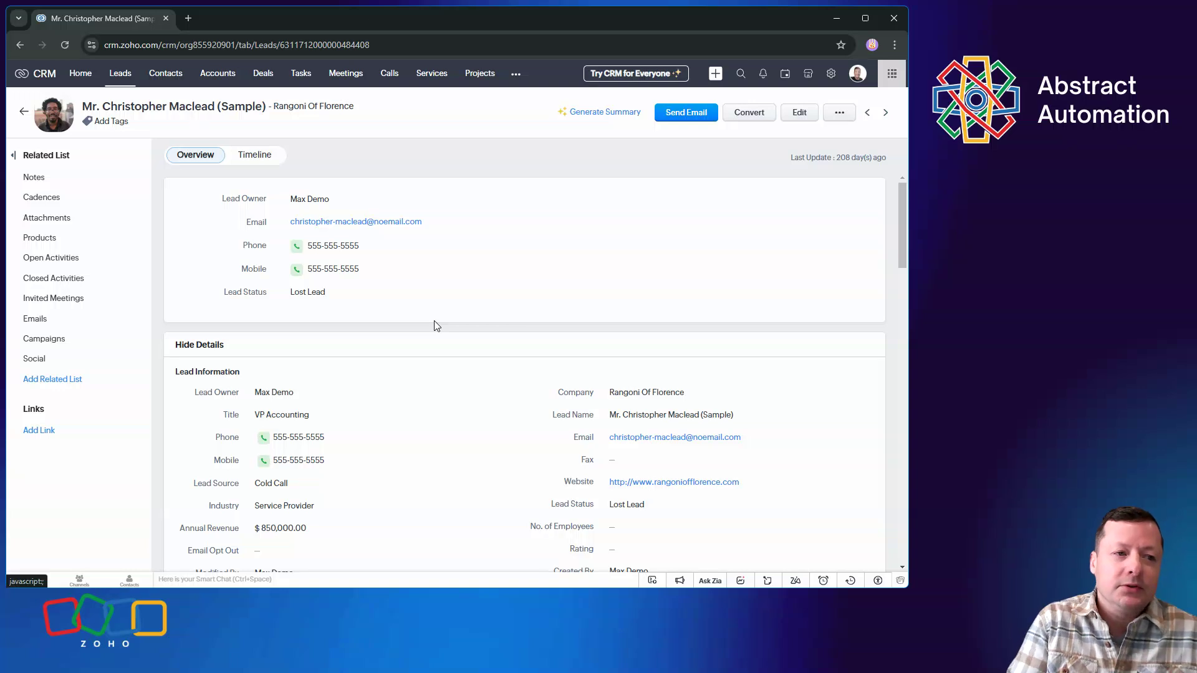
pyautogui.scroll(-3, 430, 448)
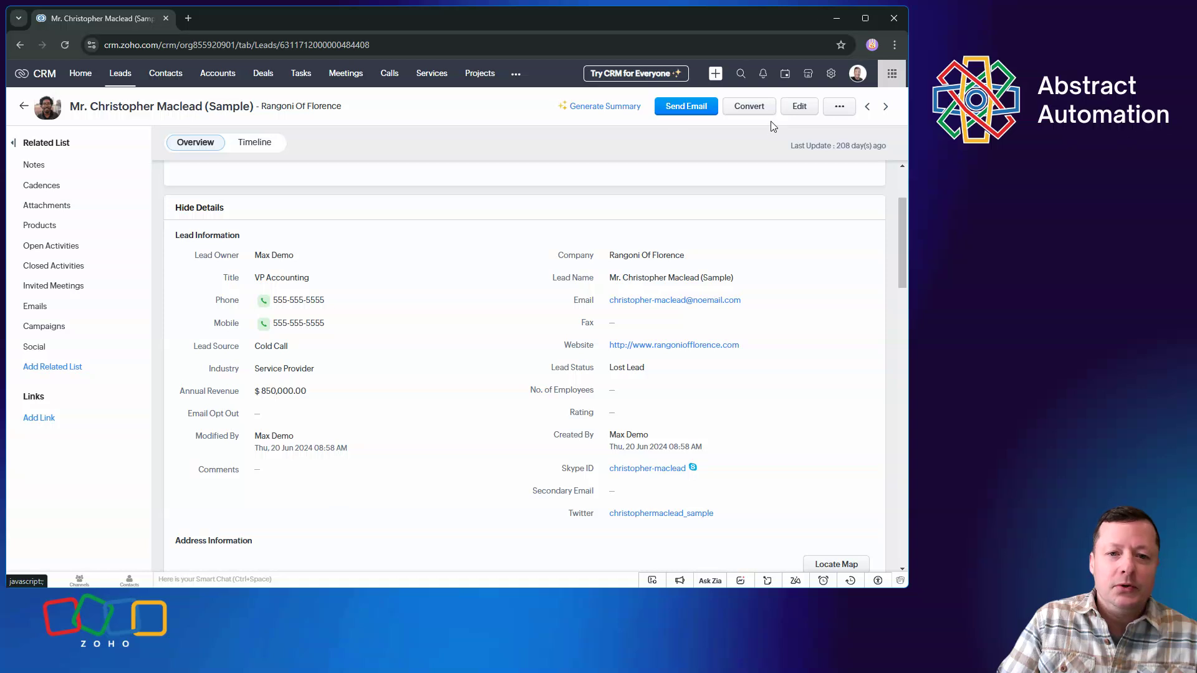
# Edit the Rangoni Of Florence lead, open the Standard Leads page layout, and remove the Skype ID field from it
pyautogui.click(793, 111)
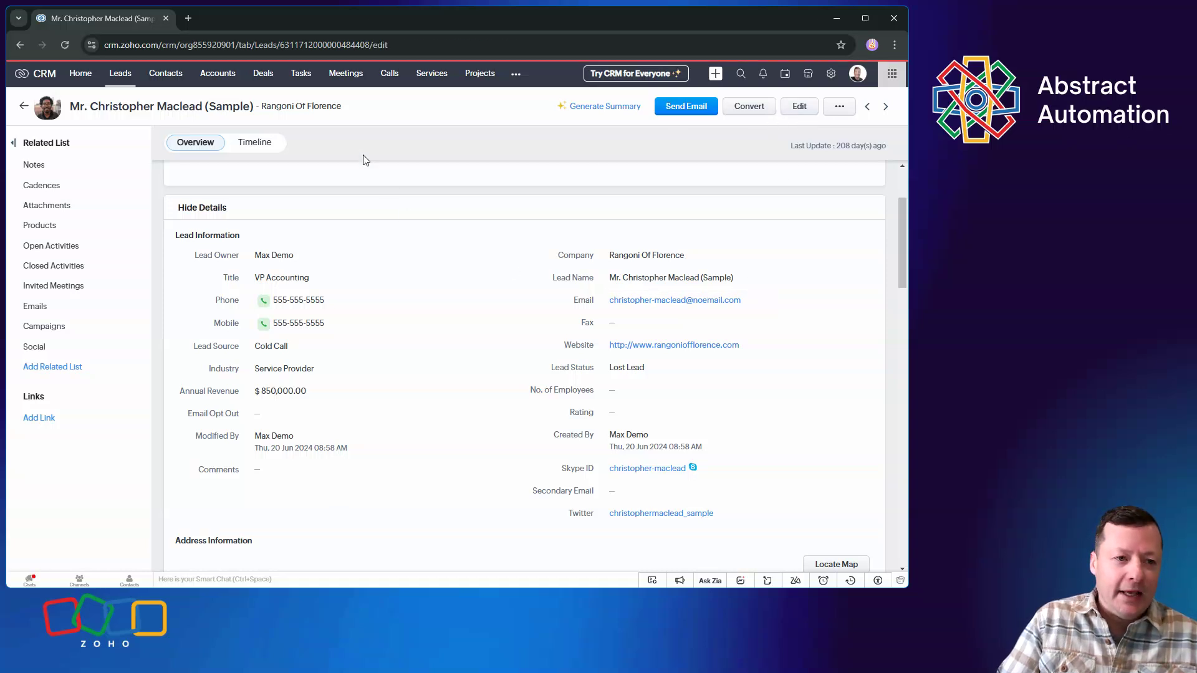
pyautogui.click(126, 107)
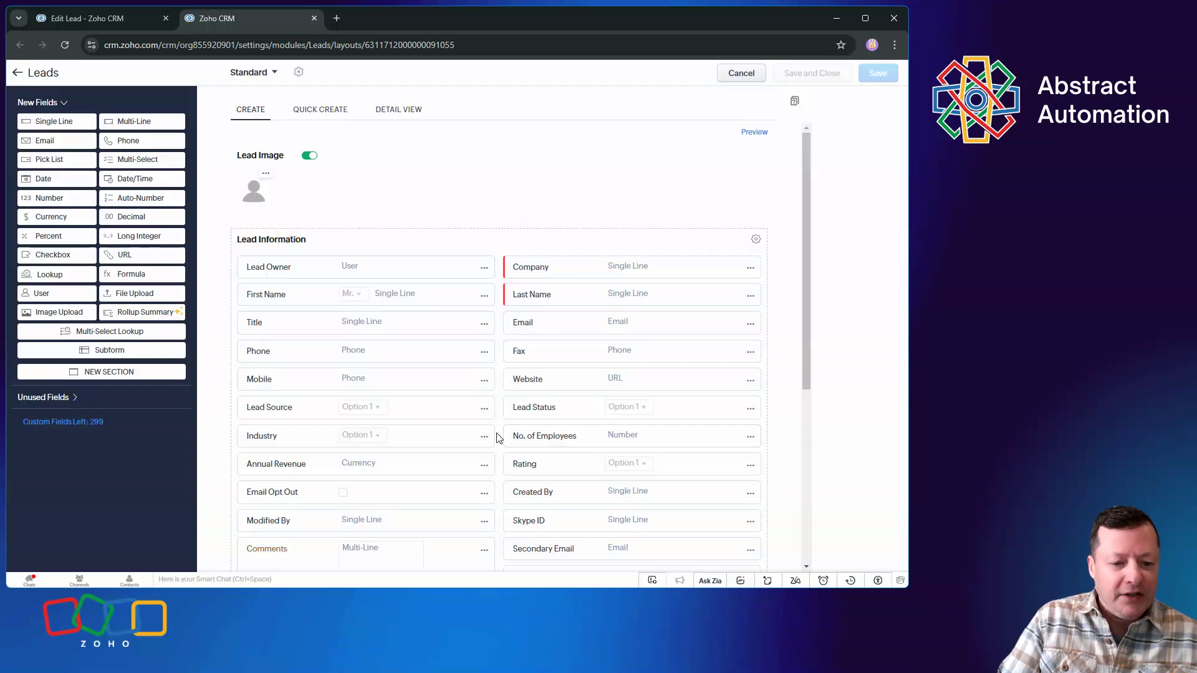
pyautogui.scroll(-3, 644, 427)
pyautogui.click(751, 397)
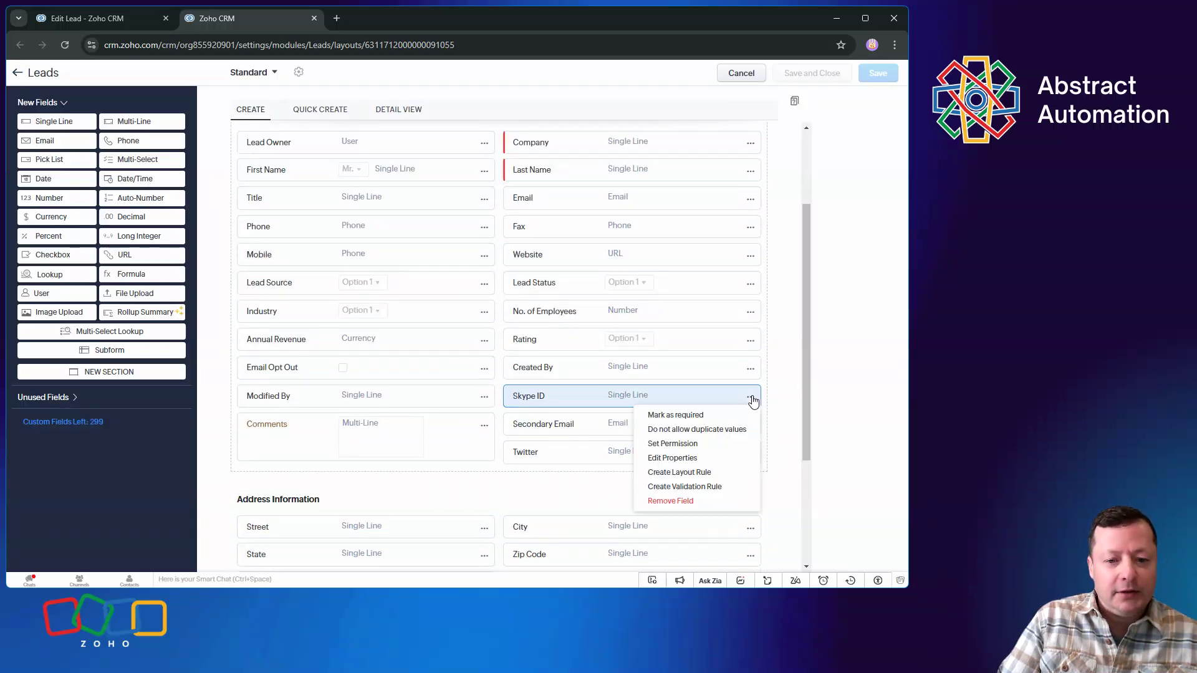
pyautogui.click(688, 501)
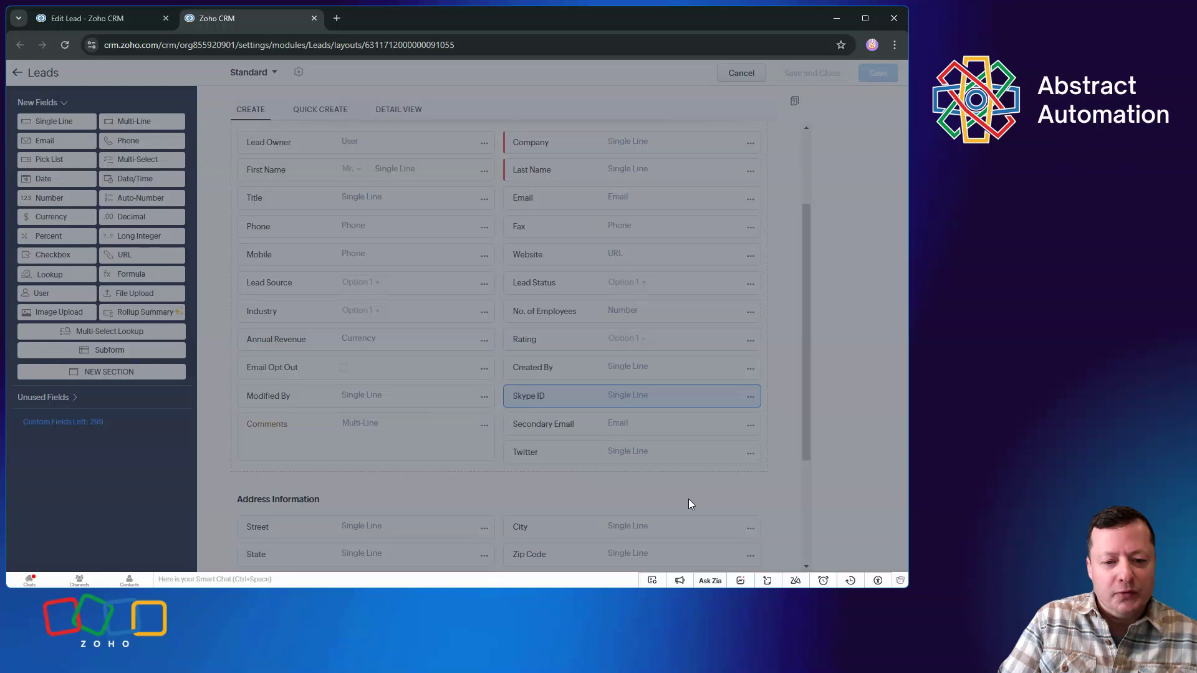
pyautogui.click(555, 366)
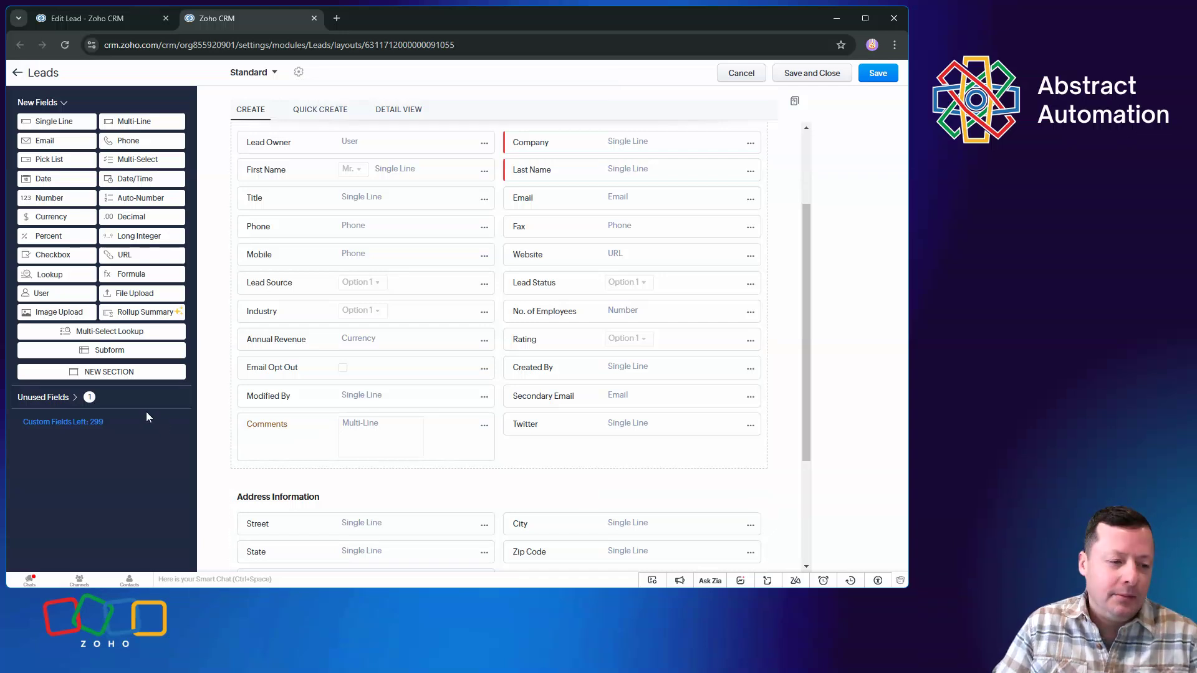
# Show the layout's unused fields and leave the layout editor without saving the changes
pyautogui.click(88, 402)
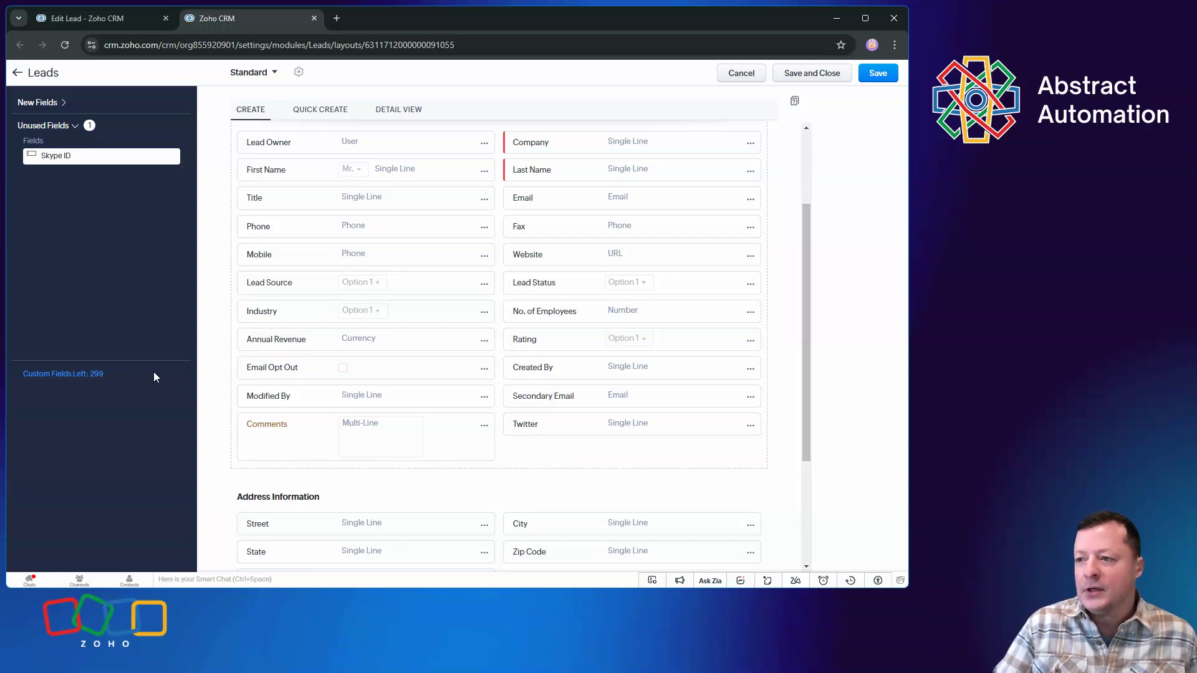
pyautogui.click(757, 75)
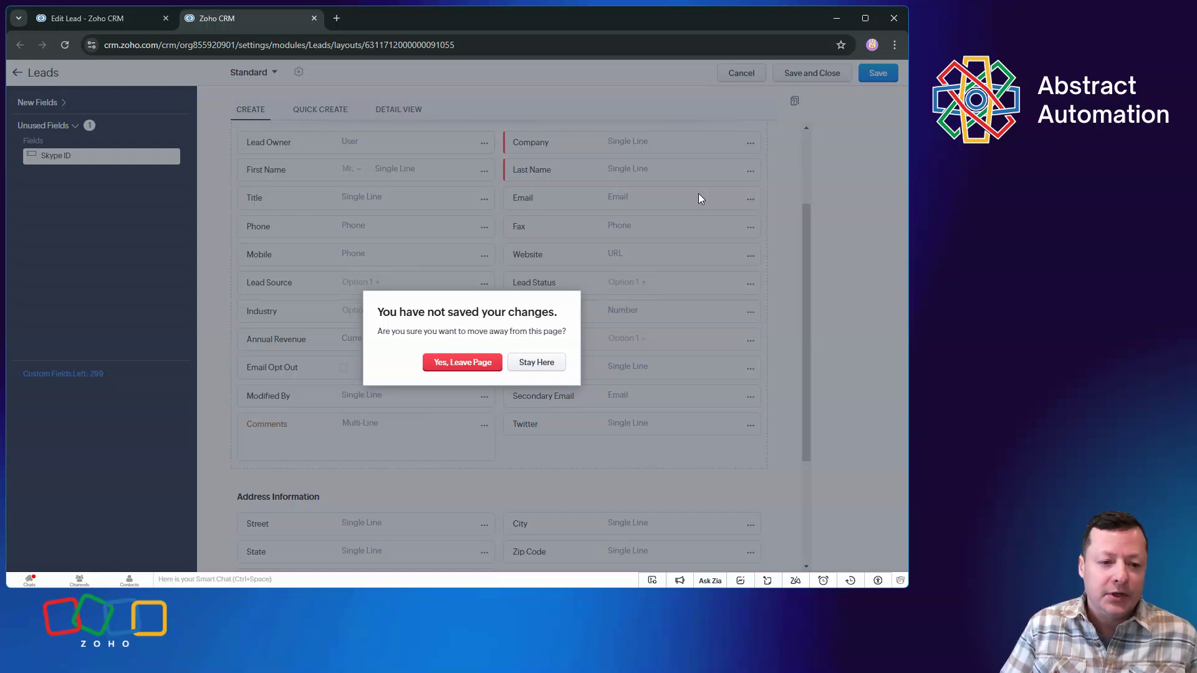
pyautogui.click(483, 362)
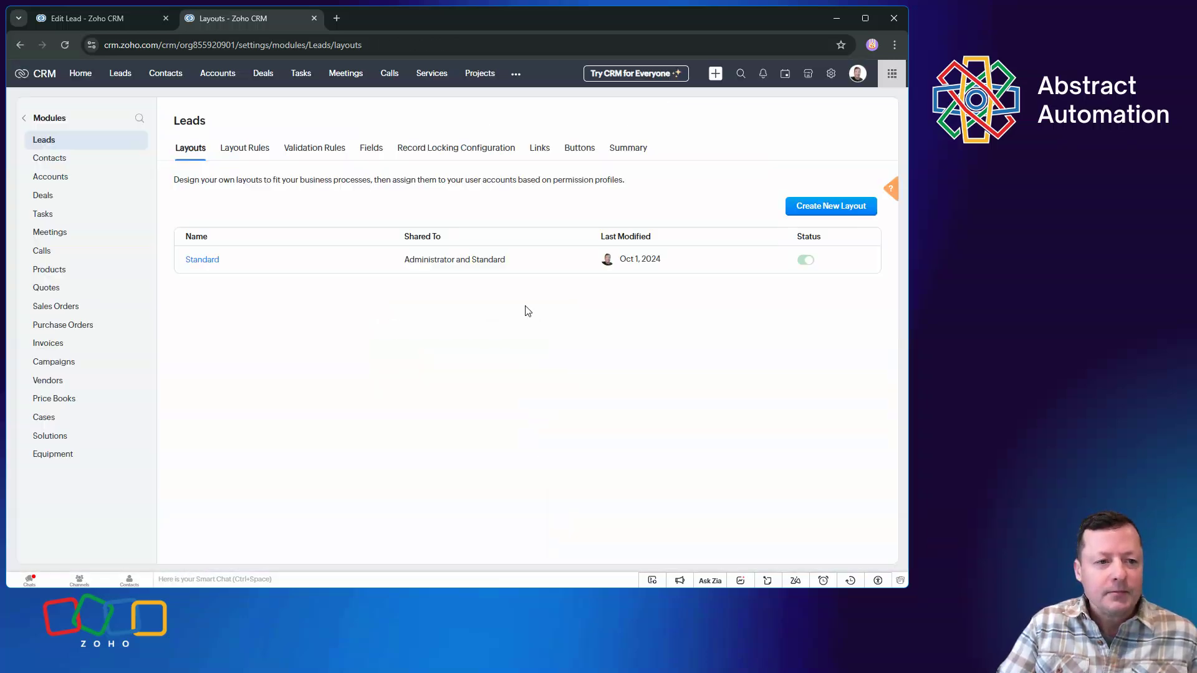
# Try moving Task Owner above Related To and adding the Created By column in the Tasks list view, and cancel the column changes
pyautogui.click(216, 78)
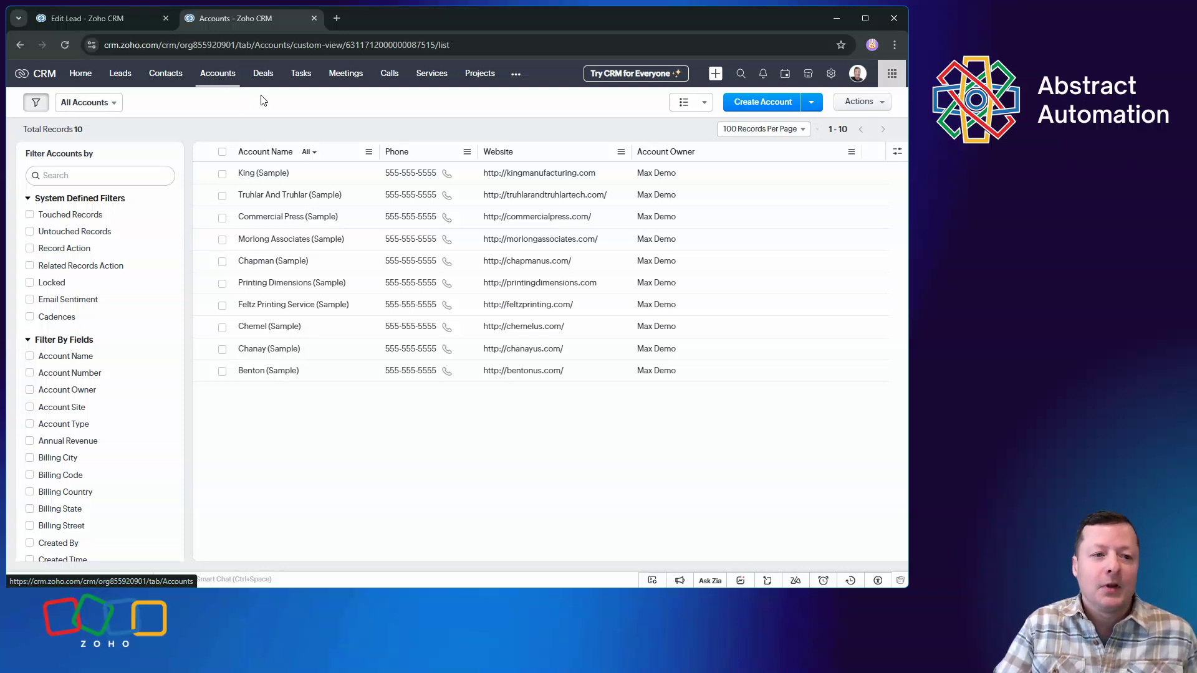
pyautogui.click(300, 75)
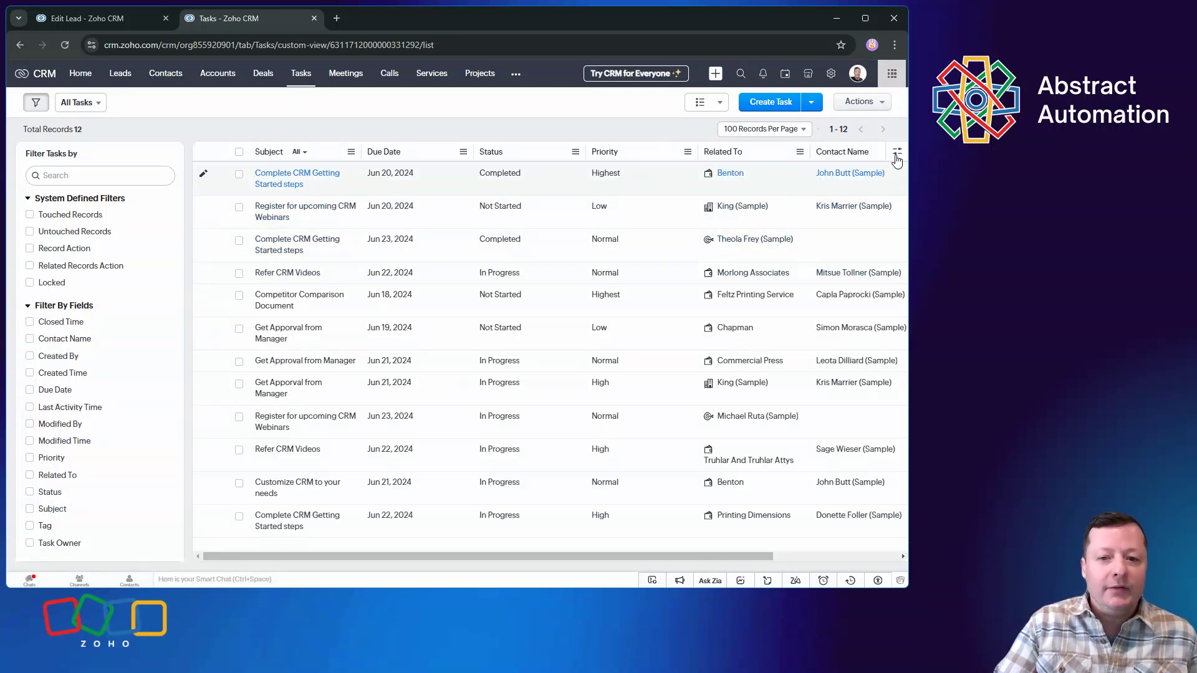
pyautogui.click(897, 151)
pyautogui.click(840, 174)
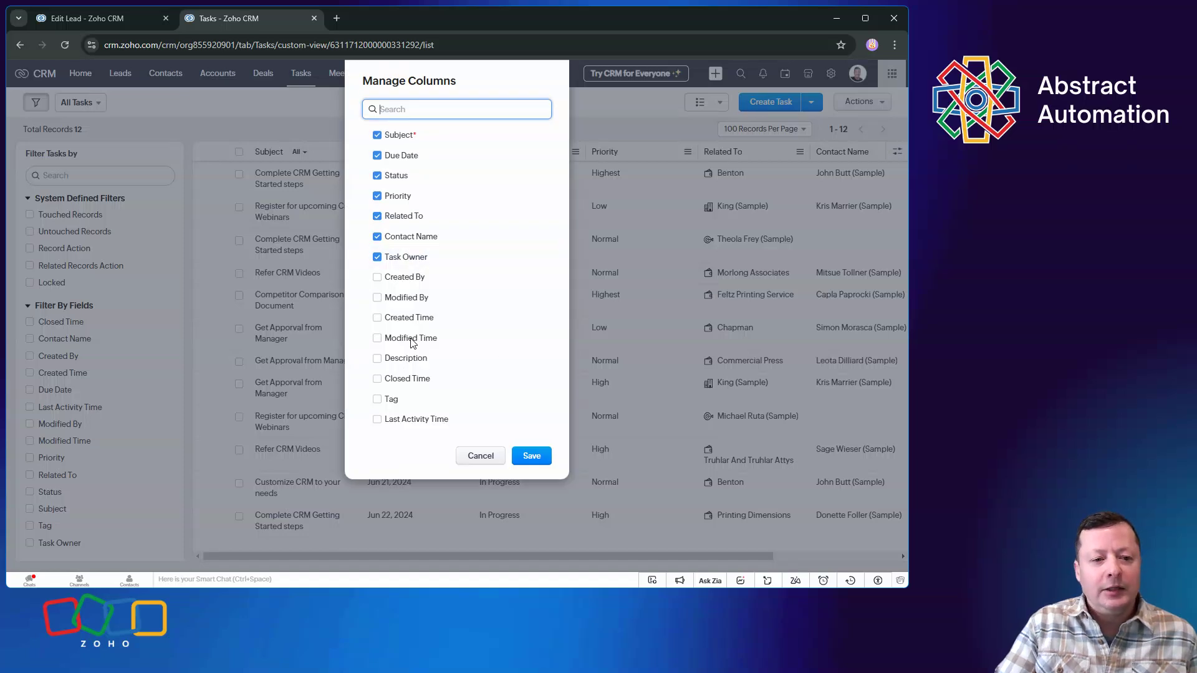
pyautogui.moveTo(430, 257); pyautogui.dragTo(430, 217)
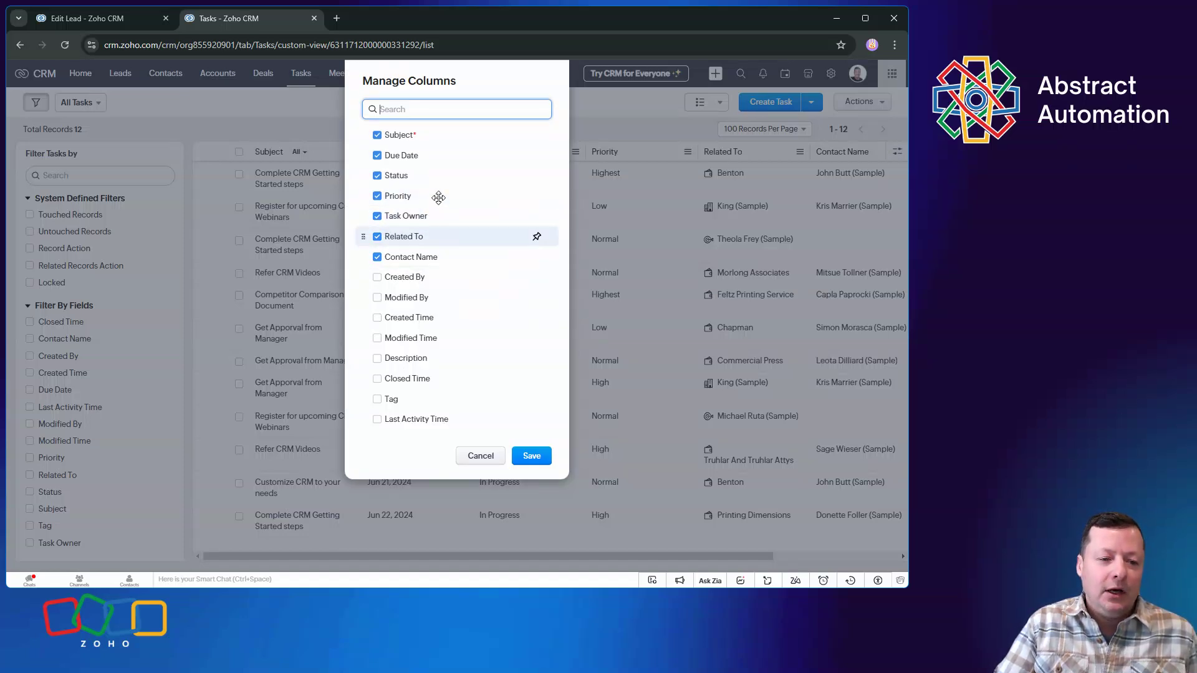
pyautogui.click(378, 278)
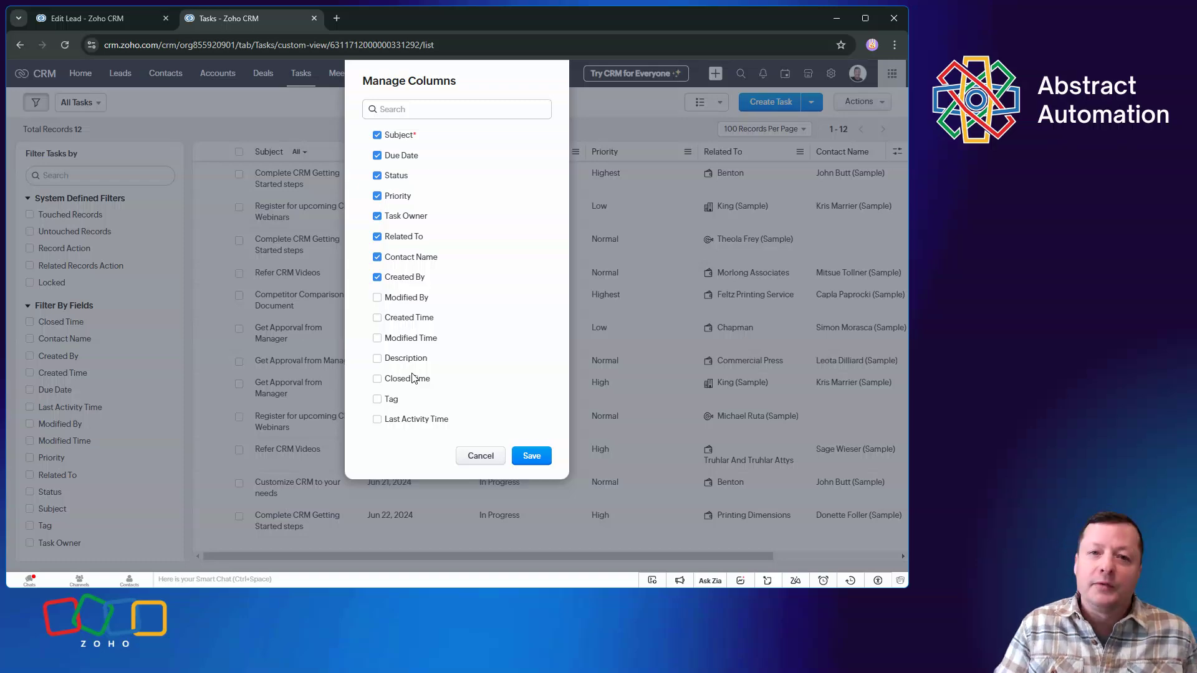
pyautogui.click(481, 457)
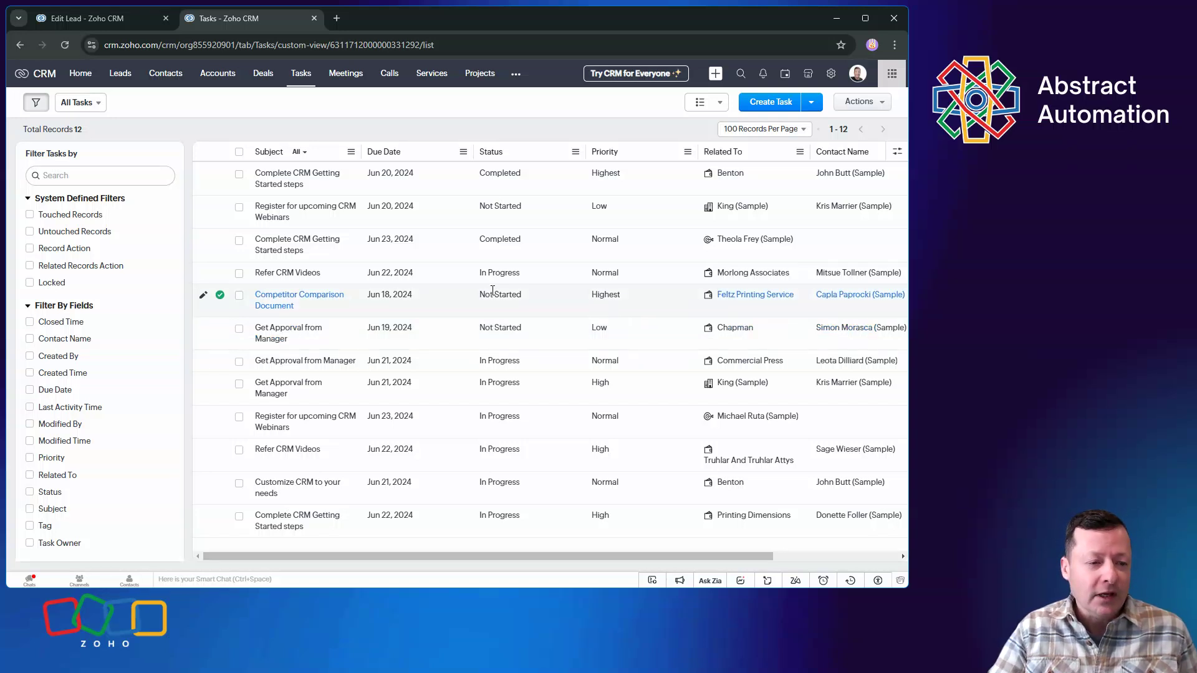
# Look over the home page dashboard and open the email compose settings in the CRM setup
pyautogui.click(80, 74)
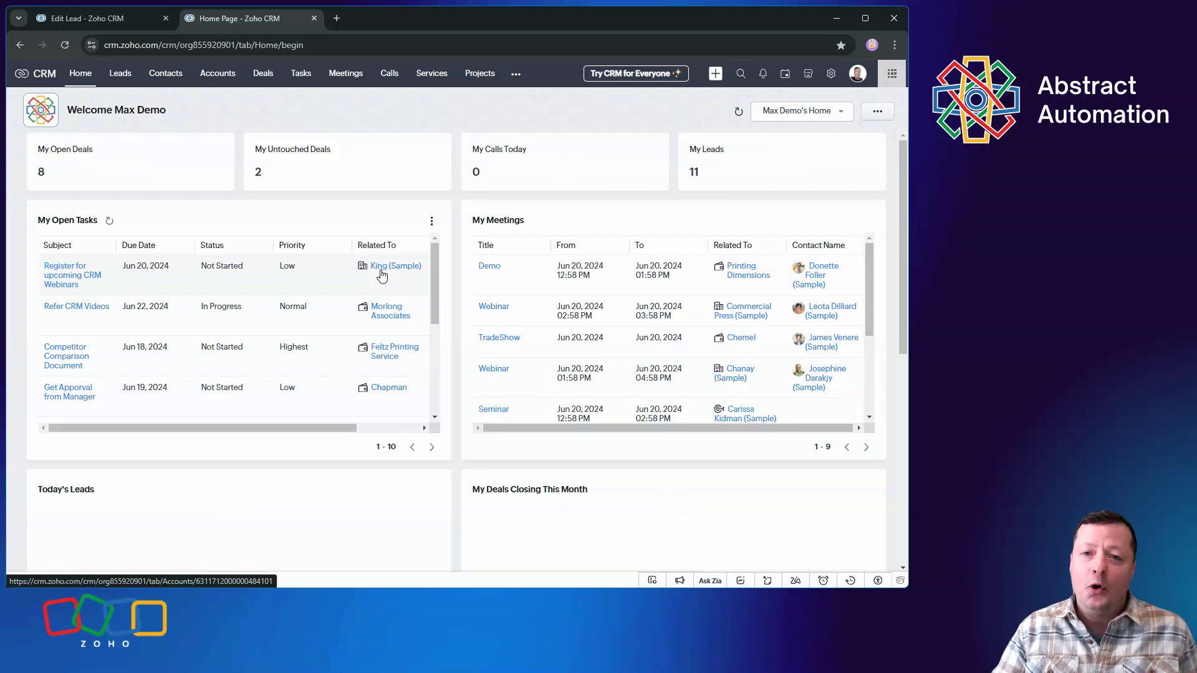
pyautogui.moveTo(381, 275)
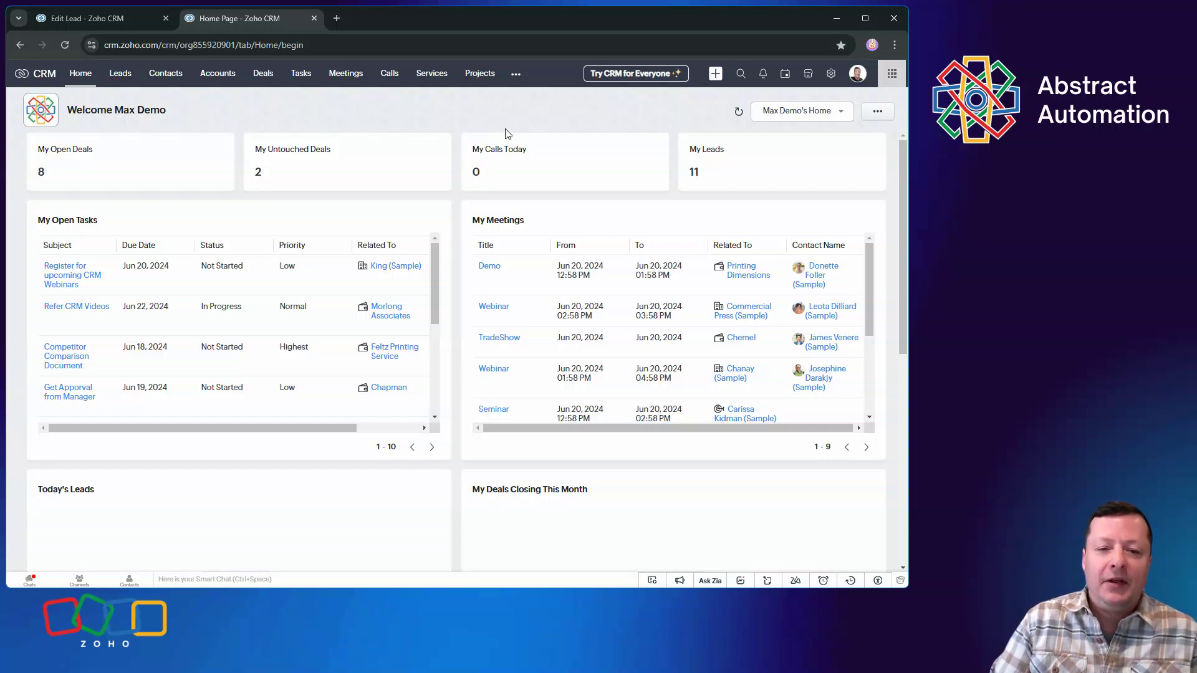
pyautogui.click(826, 77)
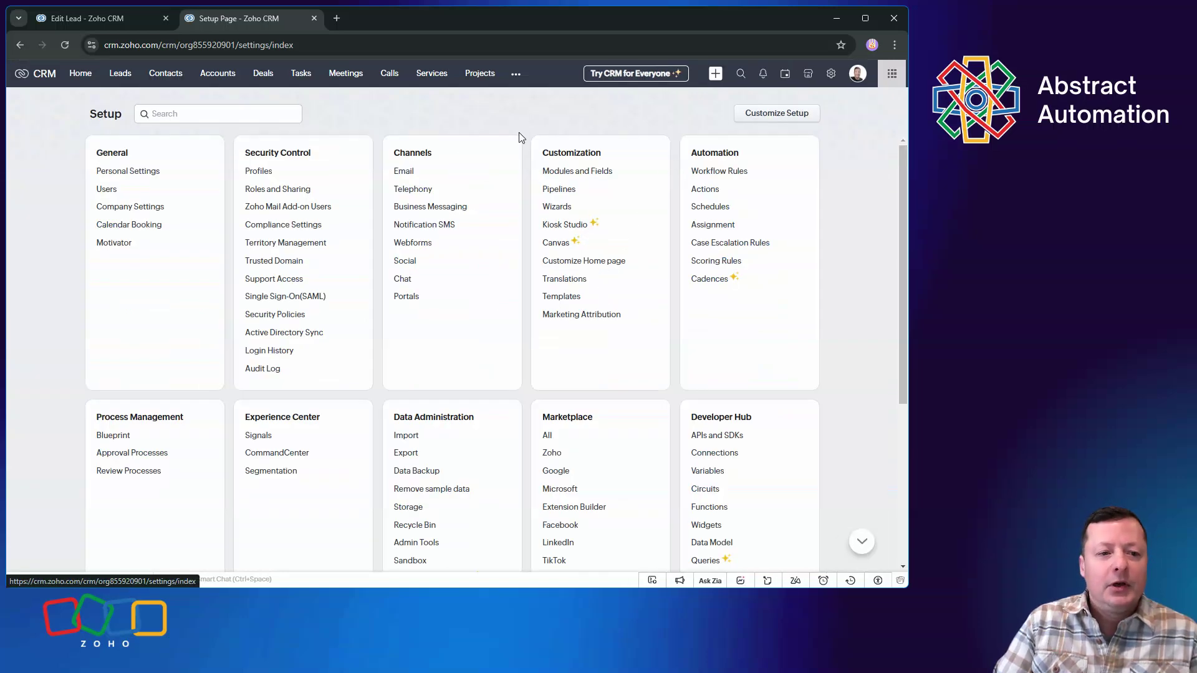
pyautogui.click(407, 178)
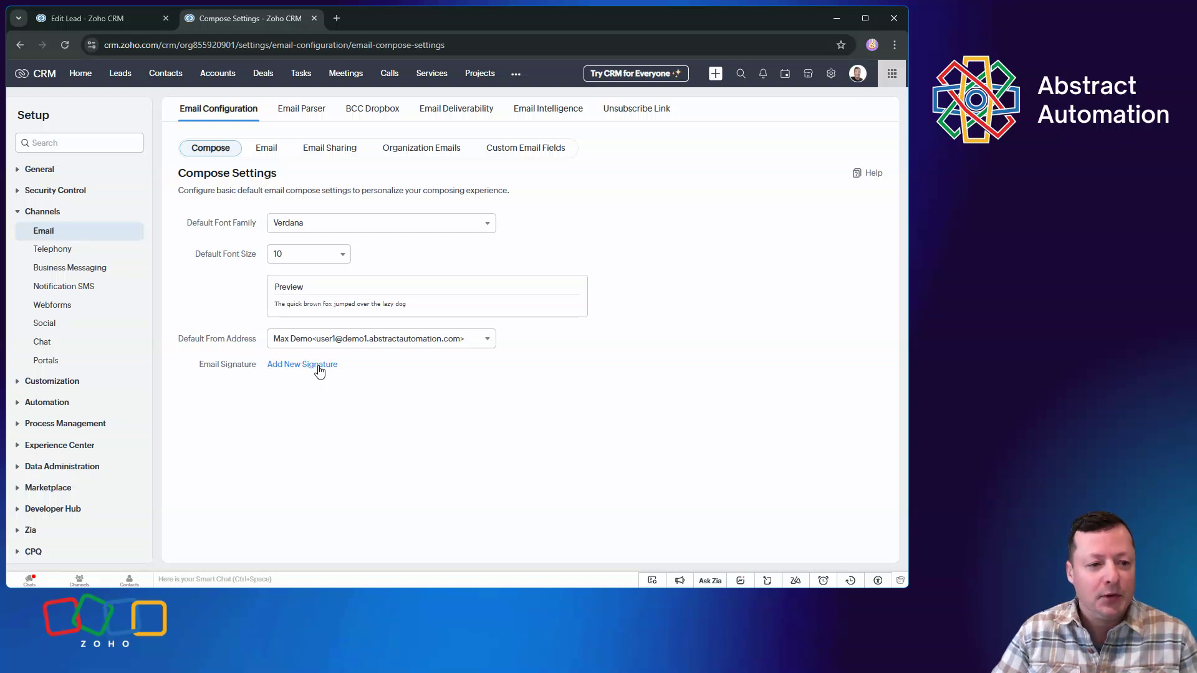
# Set the default compose font family to Arial and the default font size to 12, and check the preview text
pyautogui.click(311, 257)
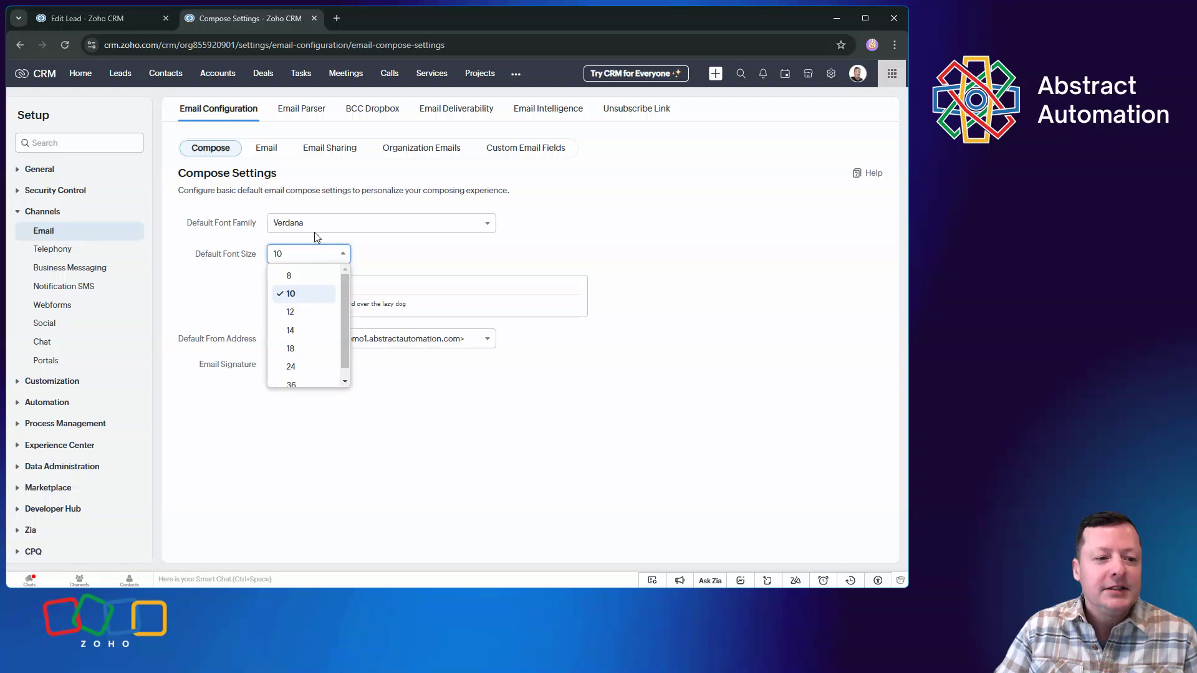
pyautogui.click(316, 229)
pyautogui.scroll(5, 402, 321)
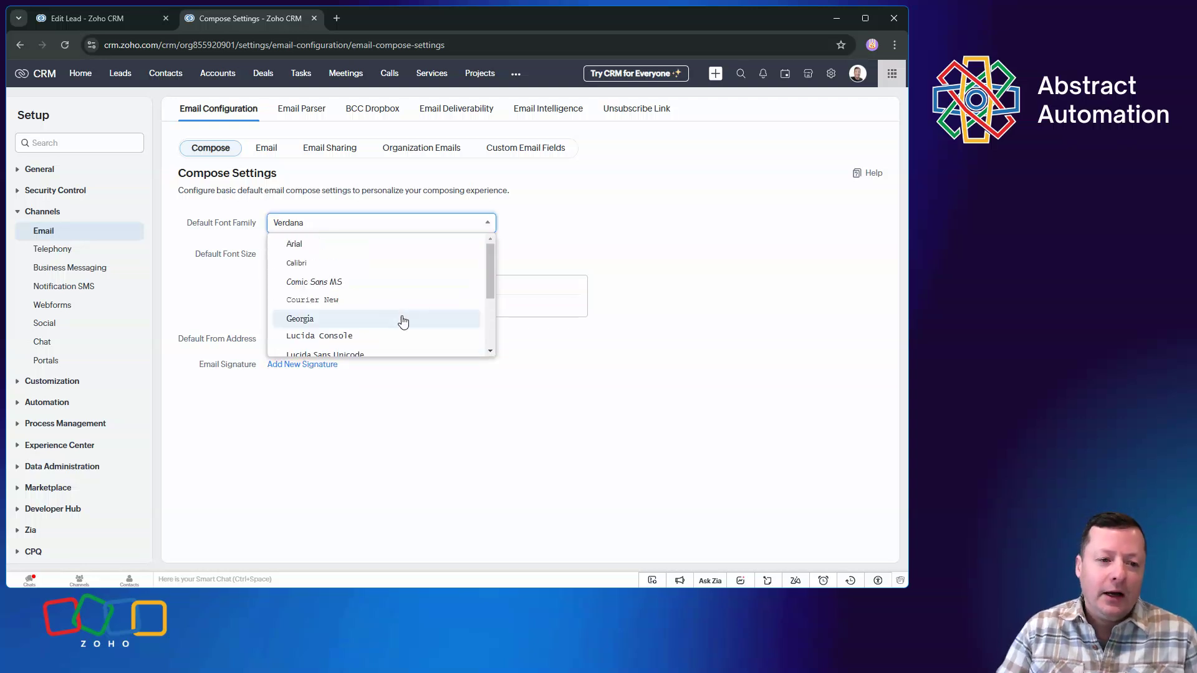
pyautogui.click(296, 244)
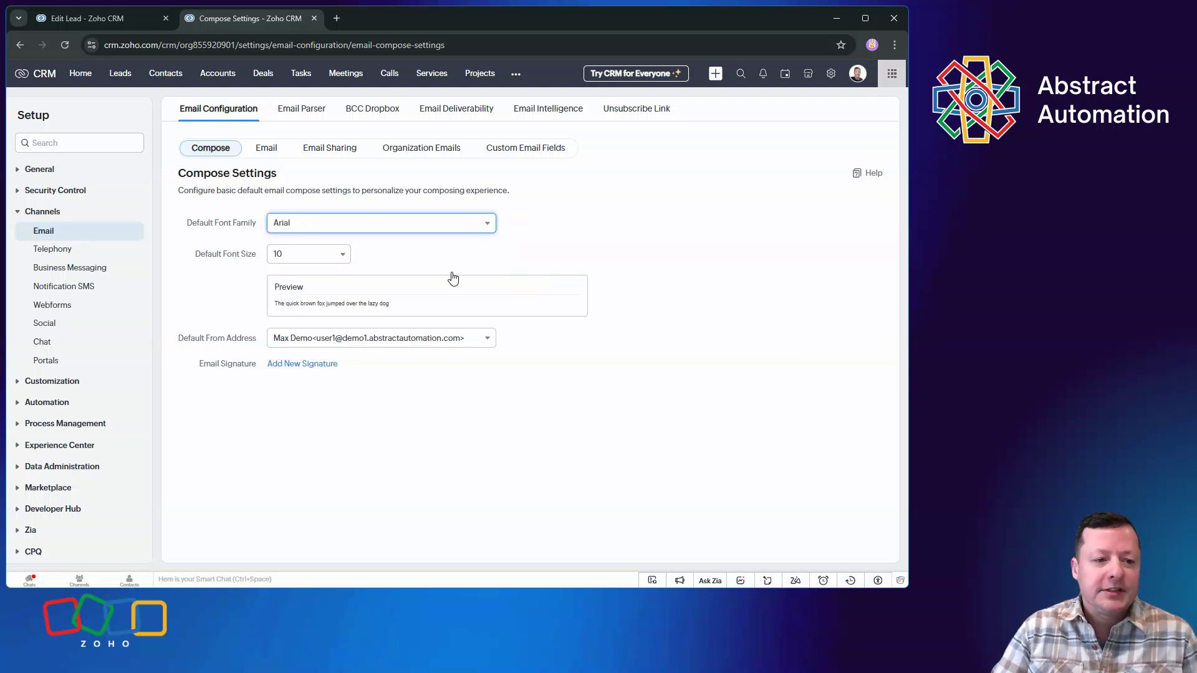
pyautogui.click(408, 226)
pyautogui.click(414, 246)
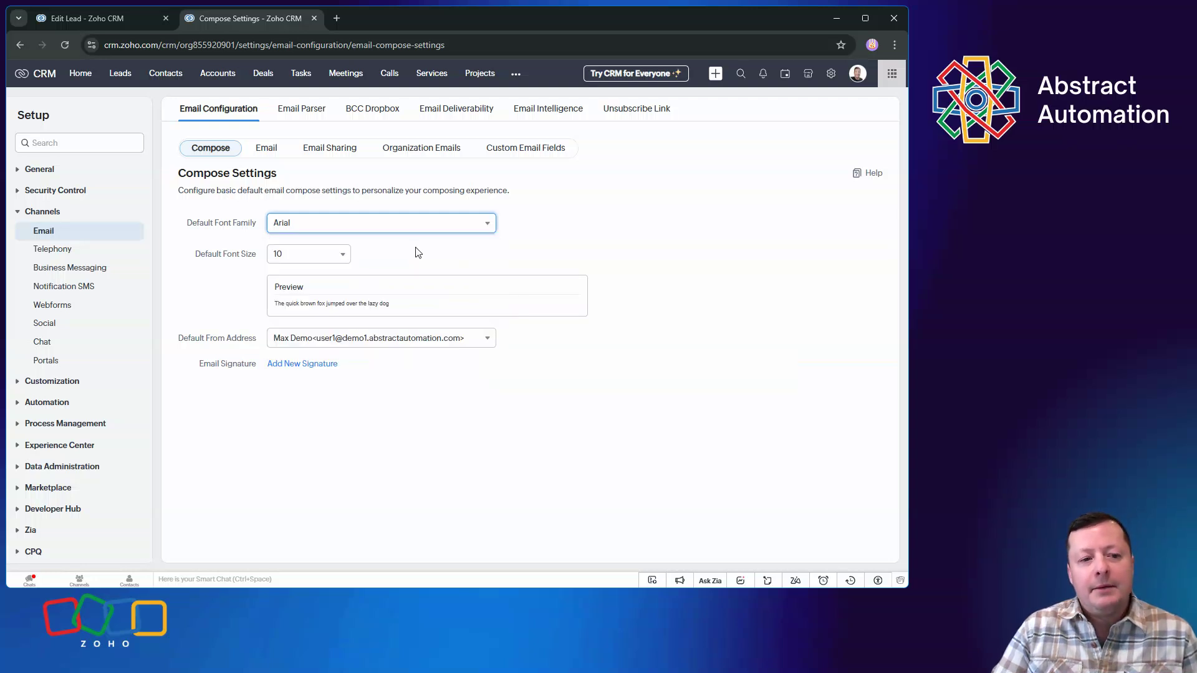
pyautogui.click(334, 258)
pyautogui.click(301, 326)
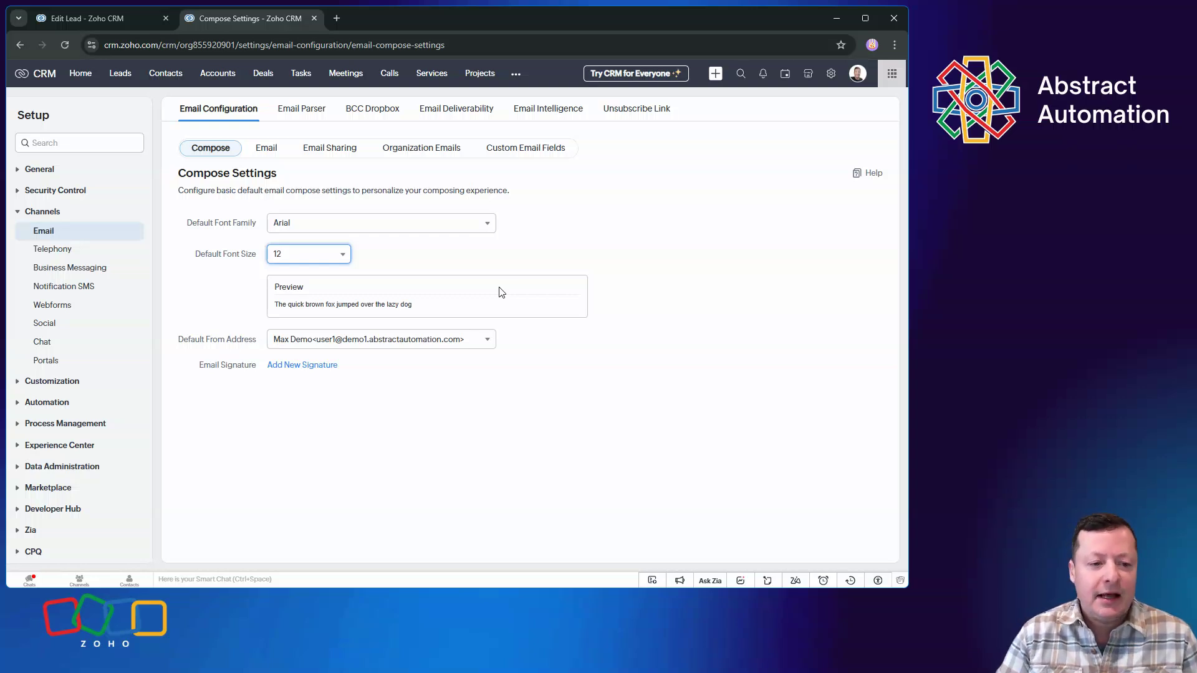
pyautogui.moveTo(435, 305); pyautogui.dragTo(177, 294)
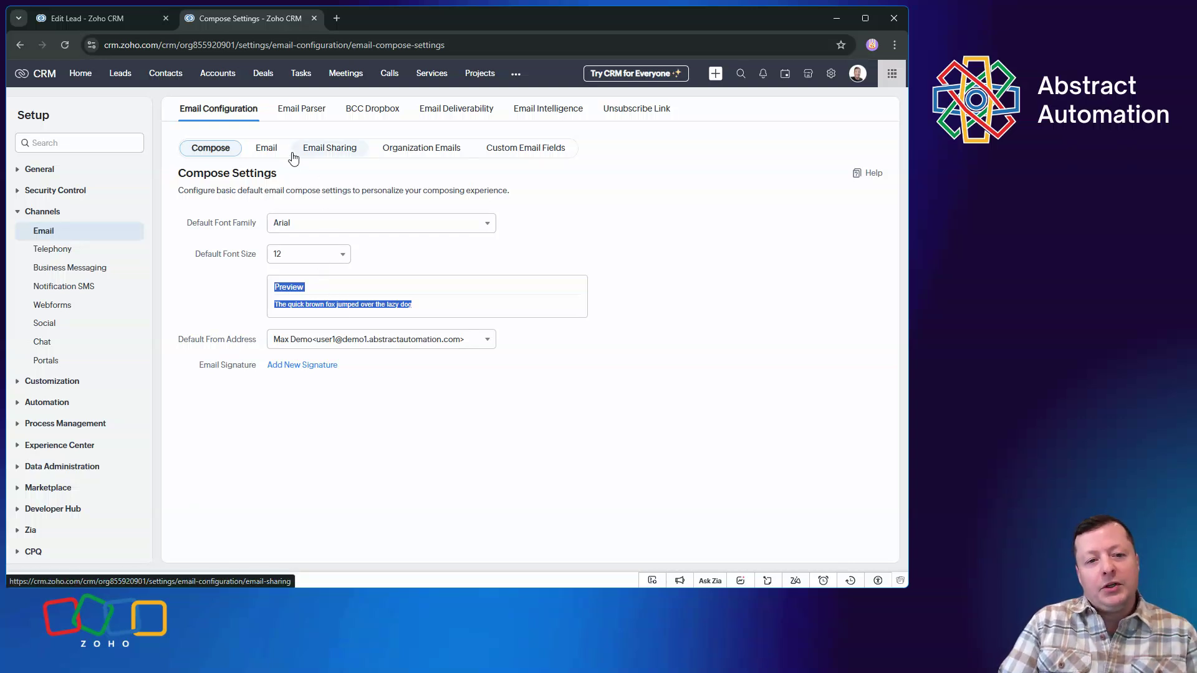
# Start the email inbox integration and open the Office 365 configuration options
pyautogui.click(266, 148)
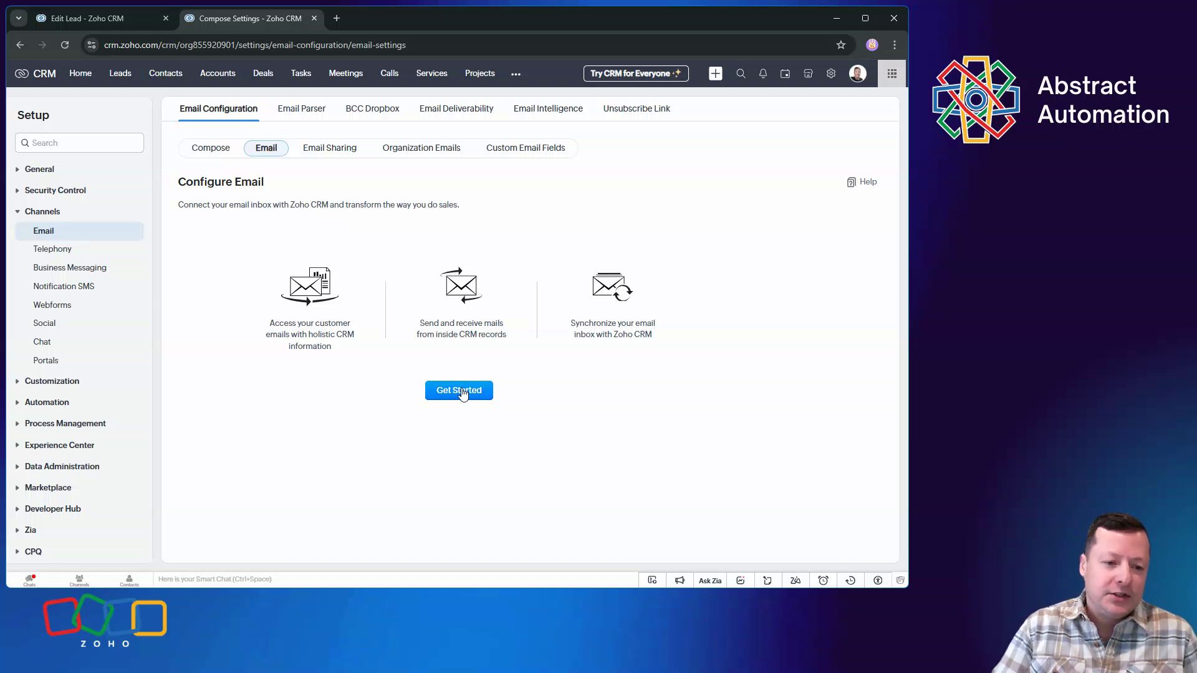
pyautogui.click(457, 391)
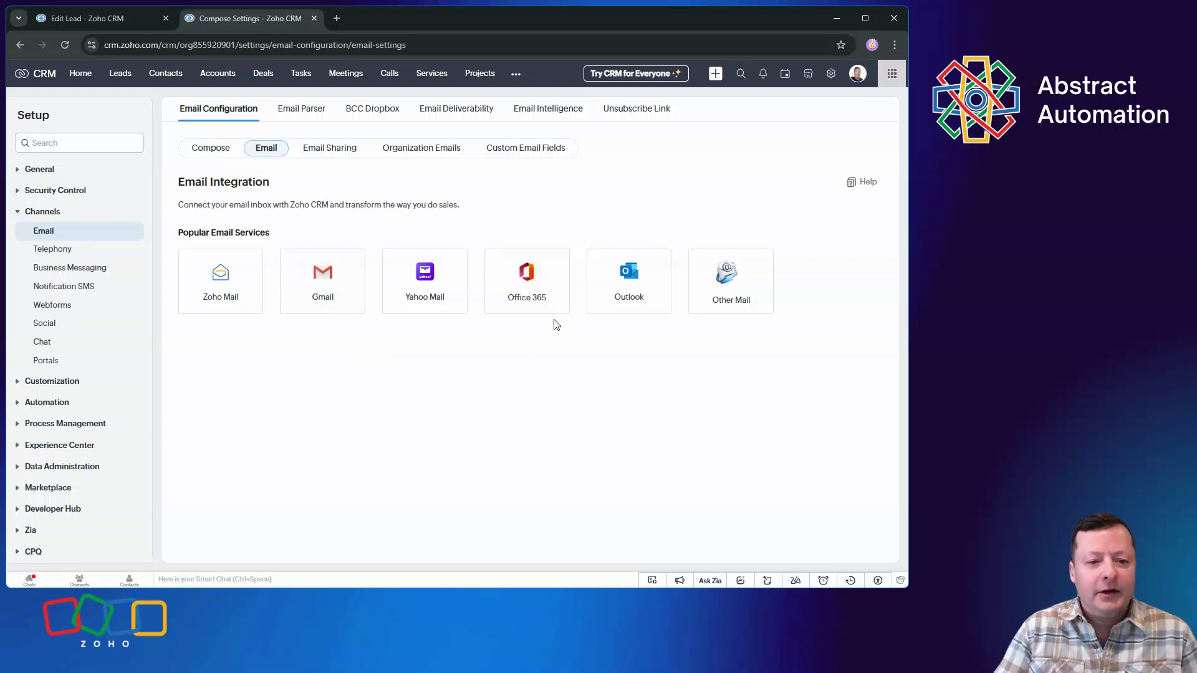
pyautogui.click(546, 295)
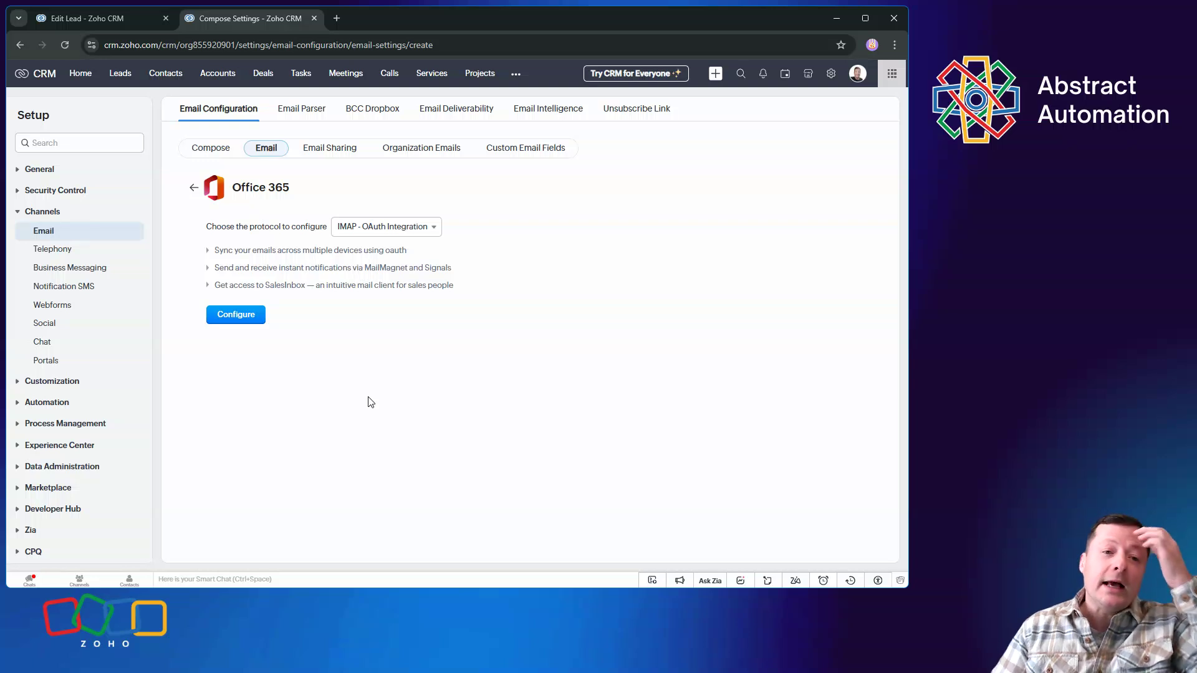
# Start authenticating the demo1.abstractautomation.com domain under email deliverability, view its DKIM and SPF records, and close them without validating
pyautogui.click(454, 114)
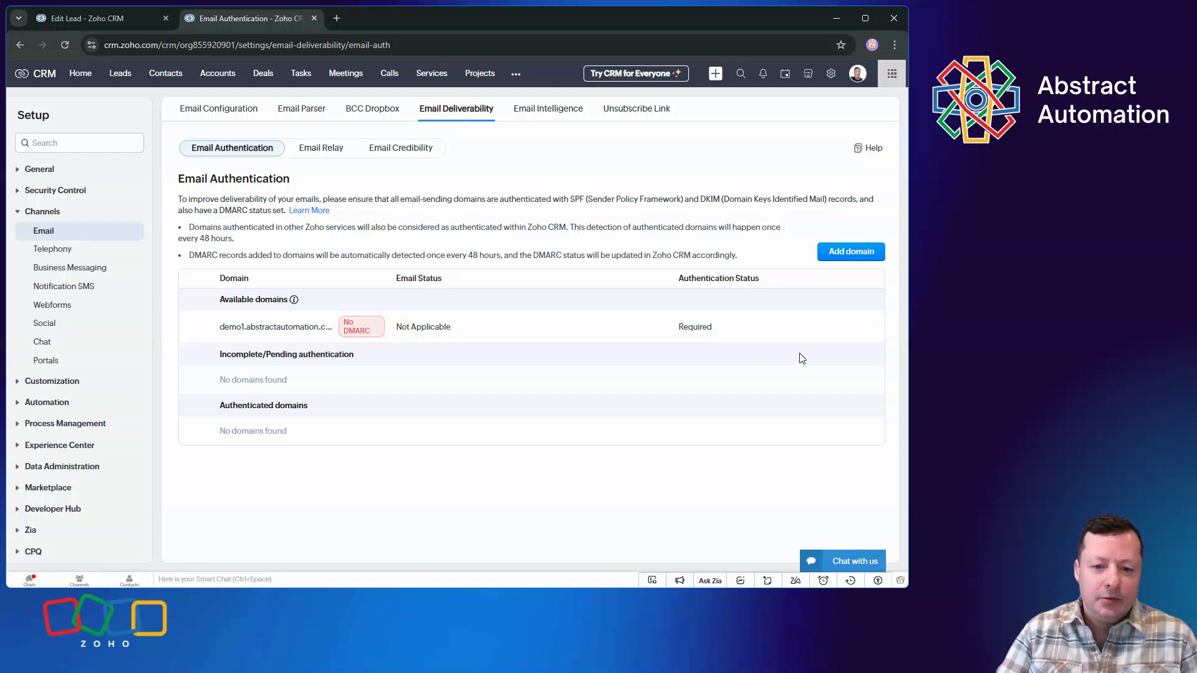
pyautogui.click(829, 331)
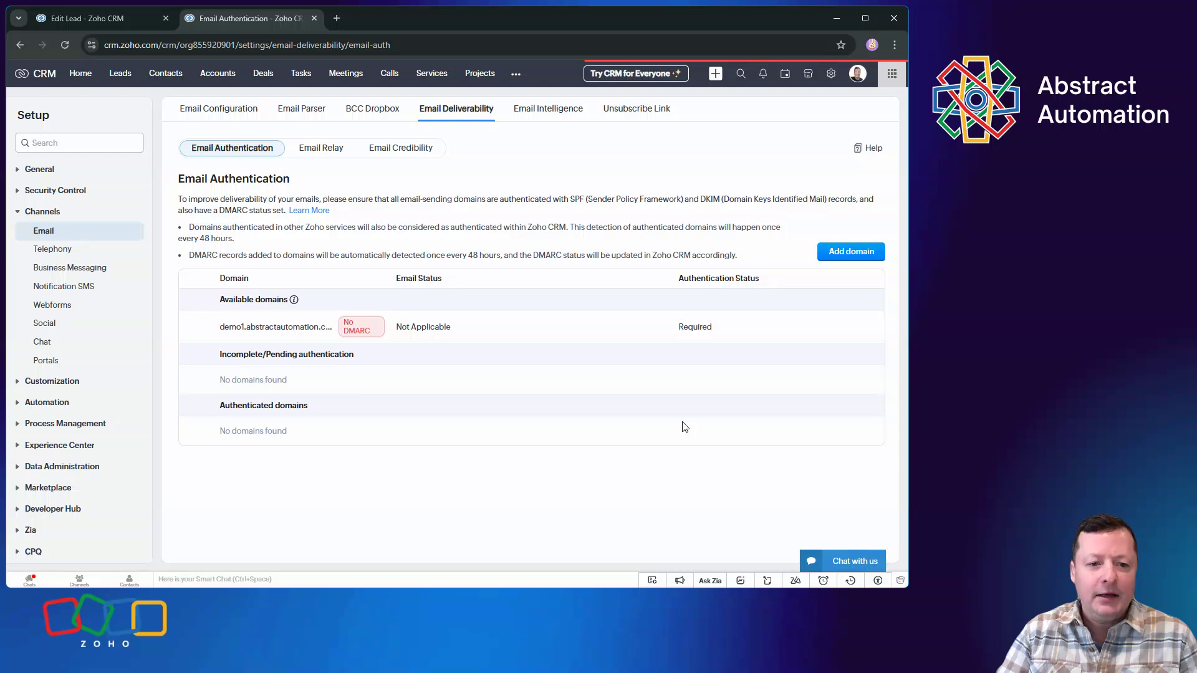
pyautogui.click(753, 378)
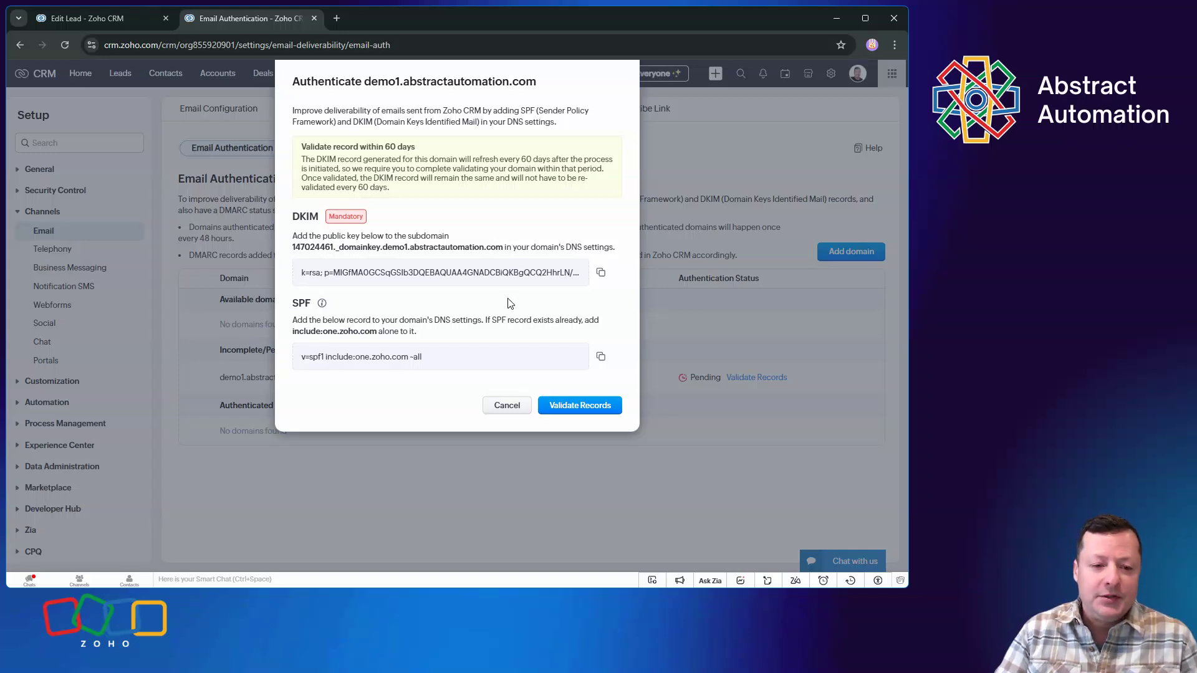
pyautogui.click(507, 407)
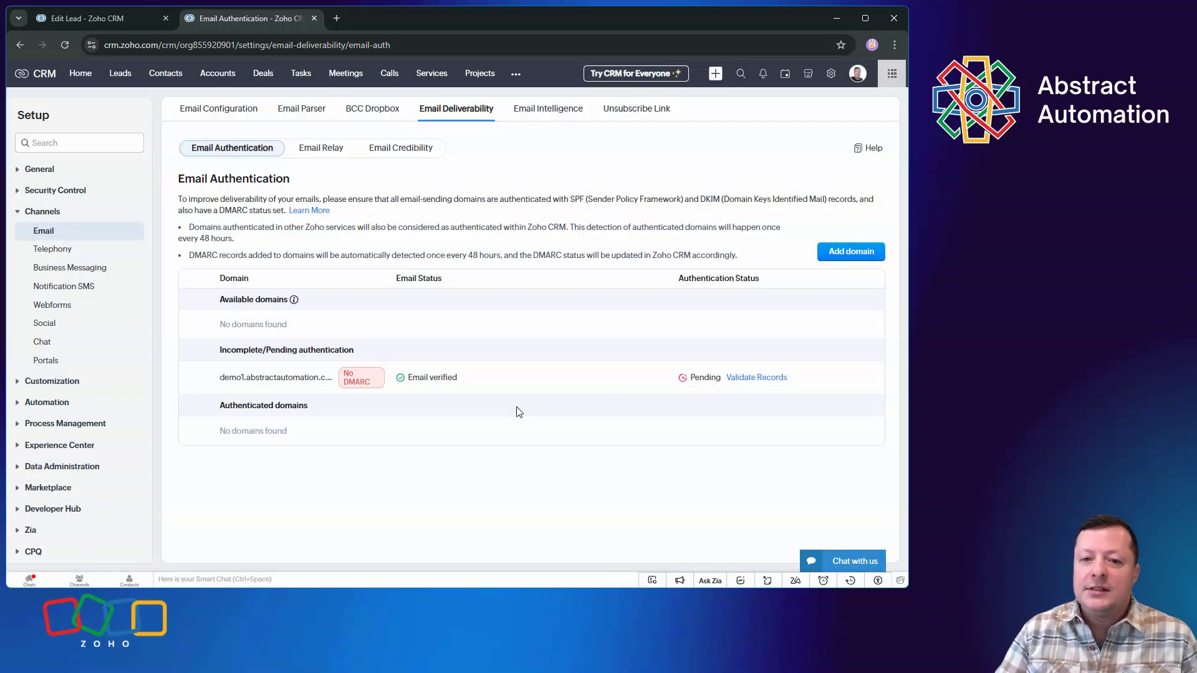